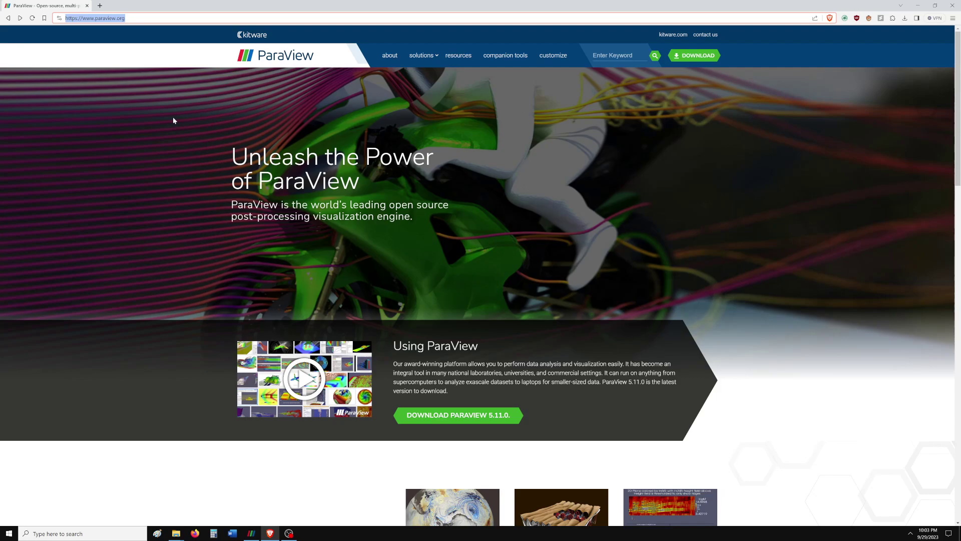
- Open the ParaView download page on paraview.org in Brave
{"action": "left_click", "coordinate": [188, 94]}
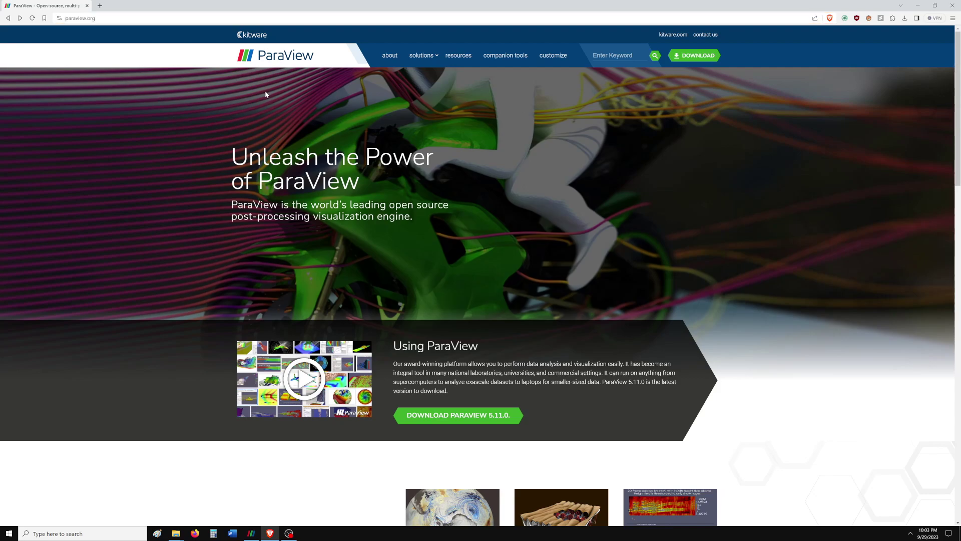
{"action": "left_click", "coordinate": [704, 60]}
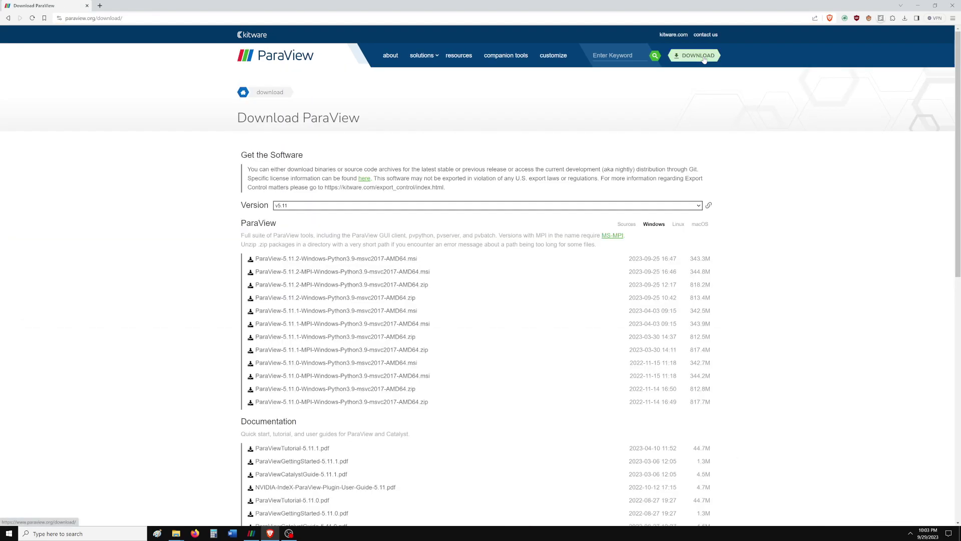
{"action": "scroll", "coordinate": [544, 88], "scroll_direction": "down", "scroll_amount": 2}
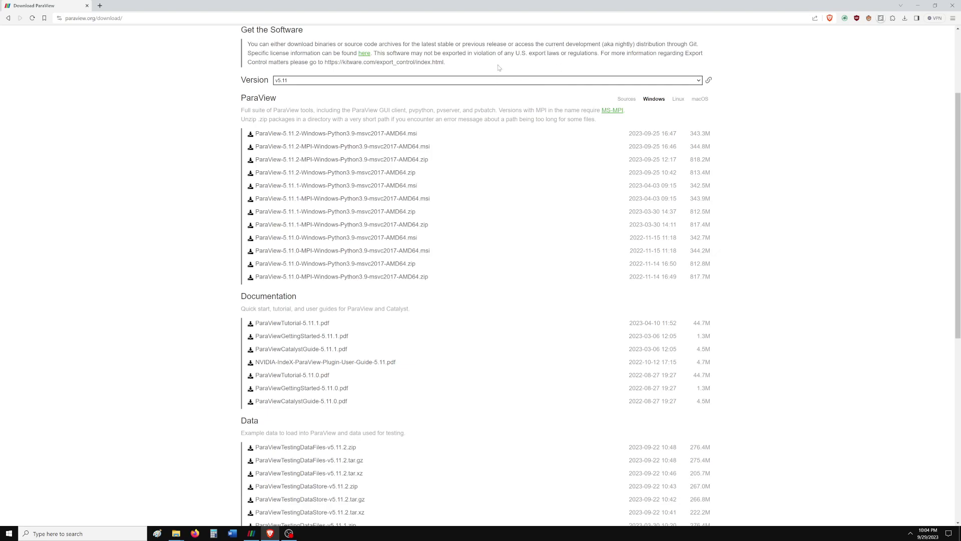
{"action": "scroll", "coordinate": [459, 86], "scroll_direction": "down", "scroll_amount": 1}
{"action": "scroll", "coordinate": [466, 91], "scroll_direction": "down", "scroll_amount": 2}
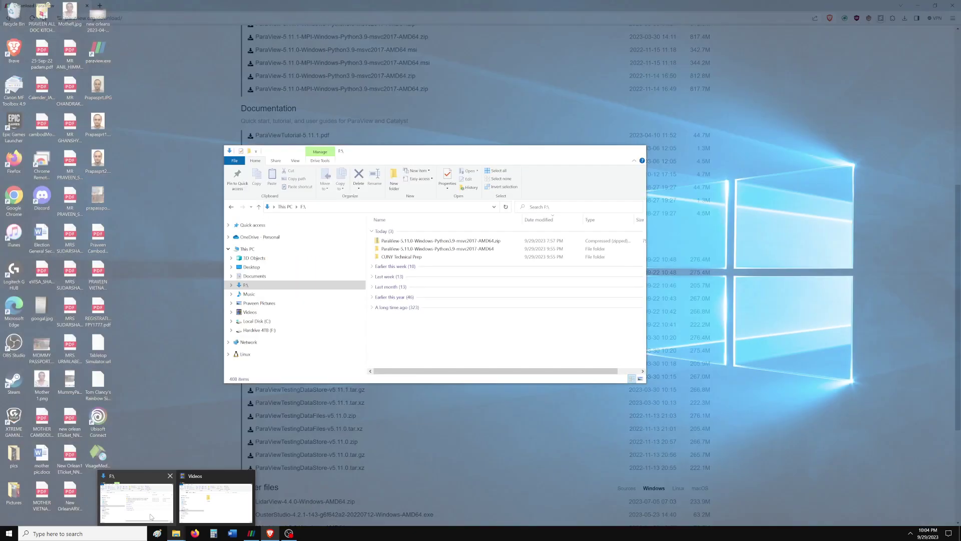
- Open the extracted ParaView-5.11.0-Windows folder on drive F: in File Explorer
{"action": "left_click", "coordinate": [162, 501]}
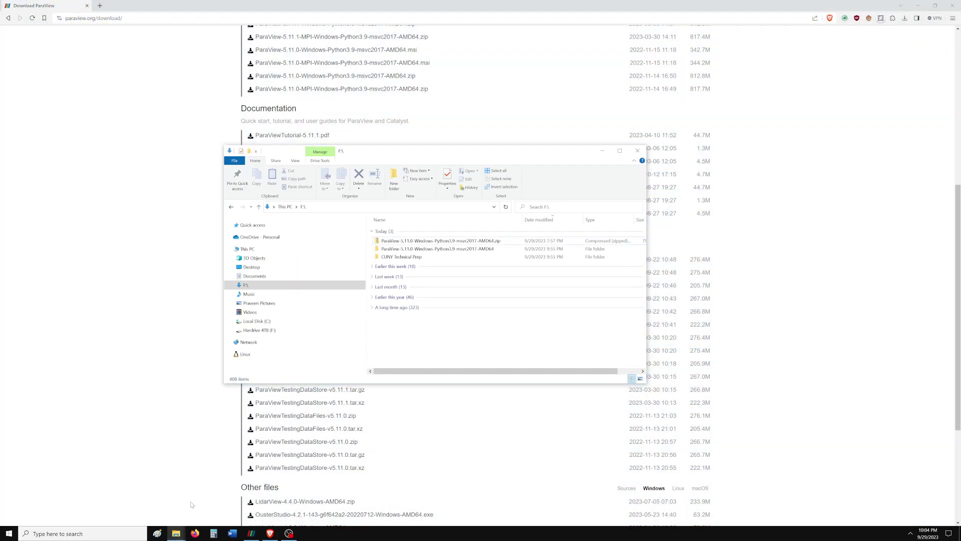
{"action": "double_click", "coordinate": [450, 249]}
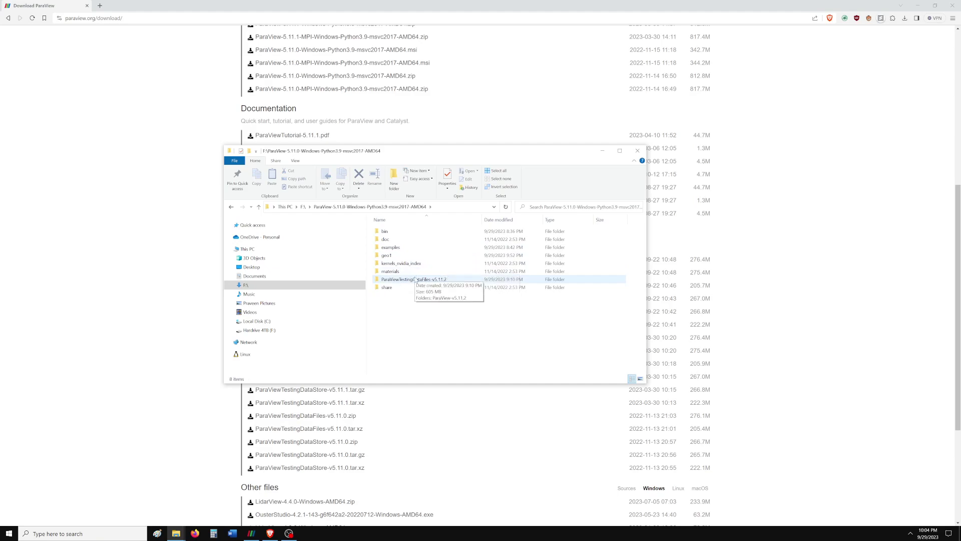
- Delete bake.e, can_0.vtm and glob0–glob3.png from ParaView's pipeline
{"action": "left_click", "coordinate": [252, 533]}
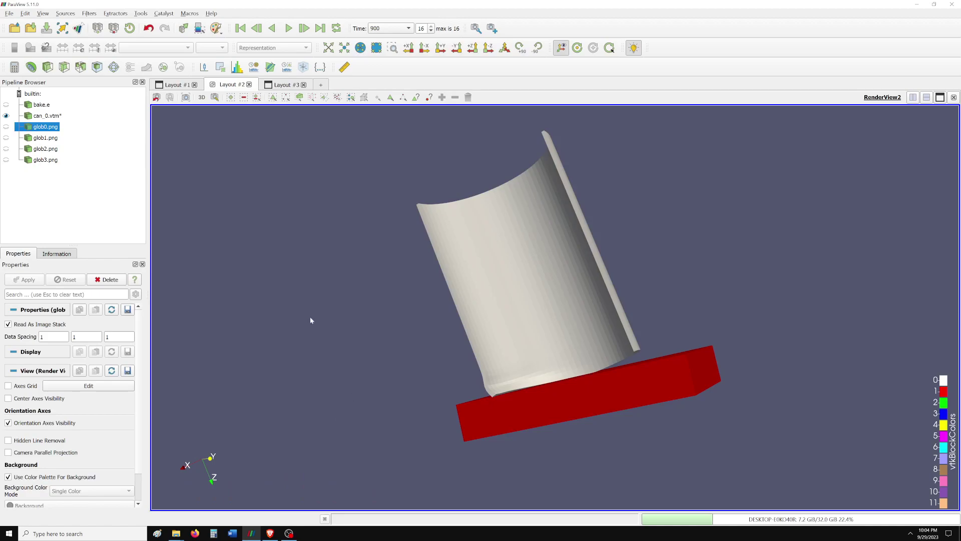
{"action": "left_click", "coordinate": [48, 107]}
{"action": "left_click", "coordinate": [110, 282]}
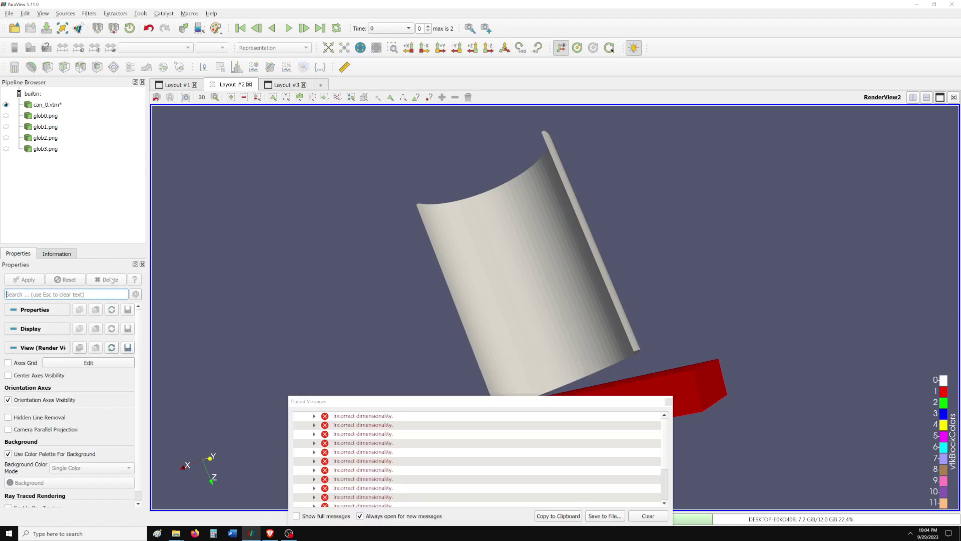
{"action": "left_click", "coordinate": [108, 280]}
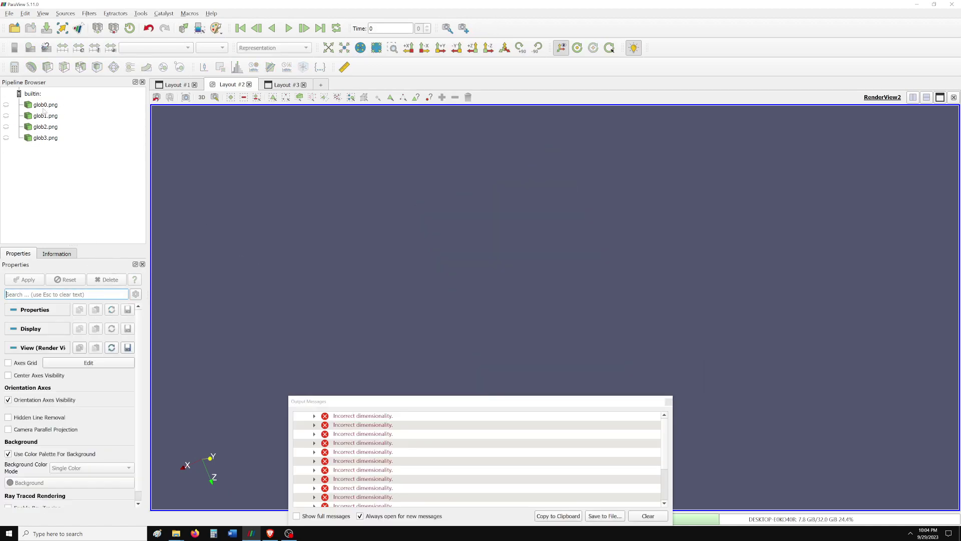
{"action": "key", "text": "Delete"}
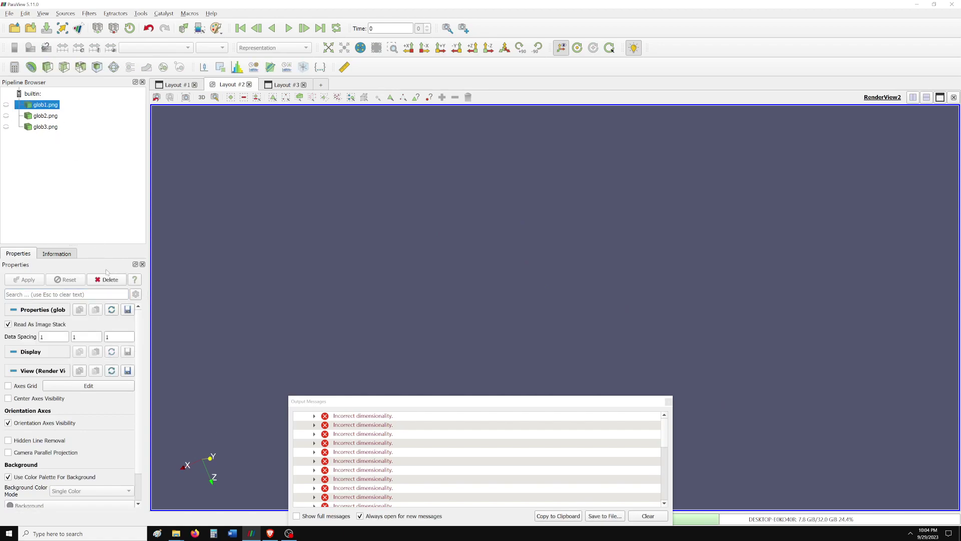
{"action": "left_click", "coordinate": [107, 280]}
{"action": "key", "text": "Delete"}
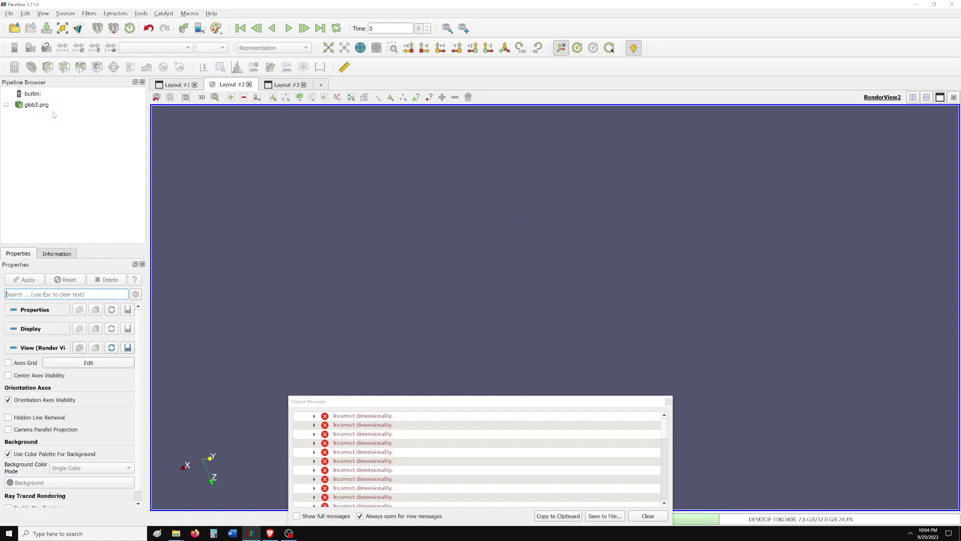
{"action": "left_click", "coordinate": [37, 104]}
{"action": "left_click", "coordinate": [104, 280]}
- Browse ParaViewTestingDataFiles-v5.11.2 to Testing > Data and open the bake folder
{"action": "left_click", "coordinate": [15, 30]}
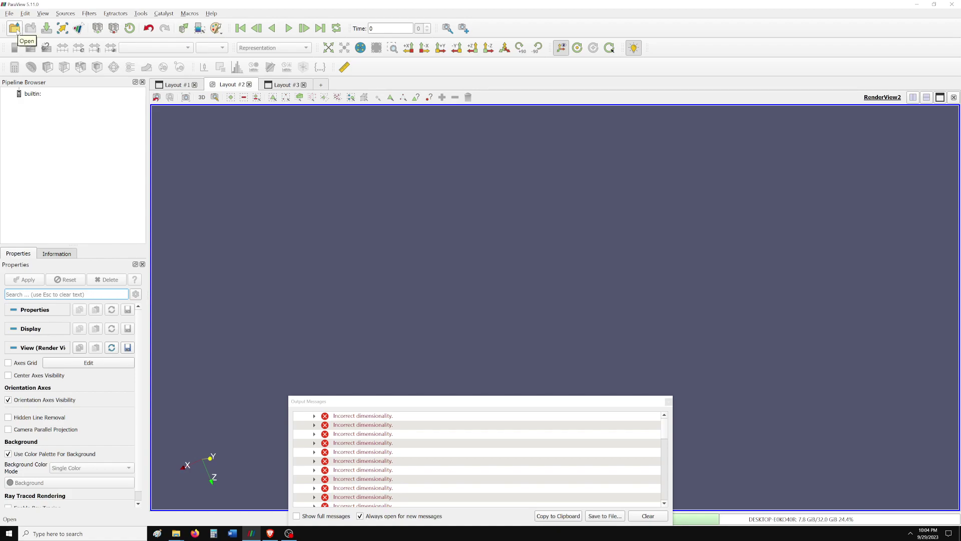
{"action": "left_click", "coordinate": [15, 31]}
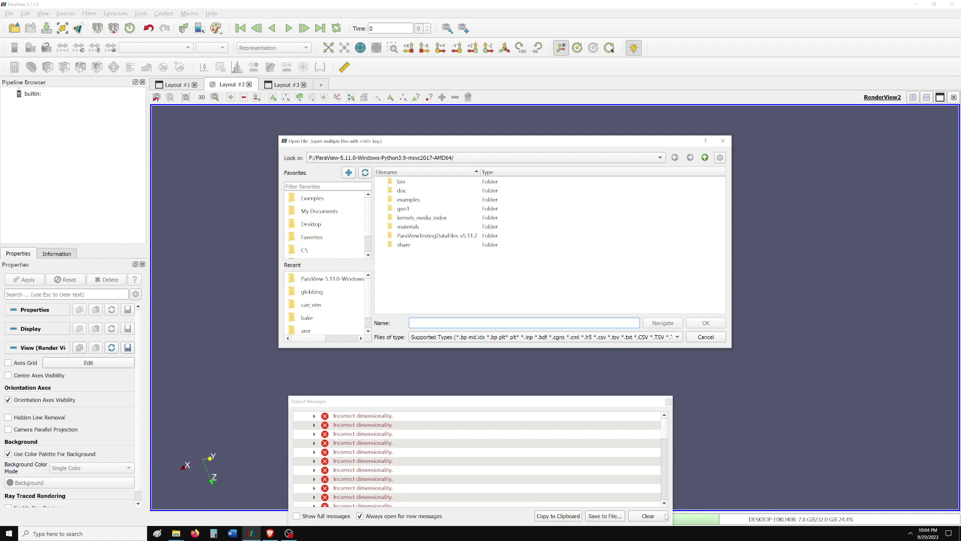
{"action": "double_click", "coordinate": [448, 235]}
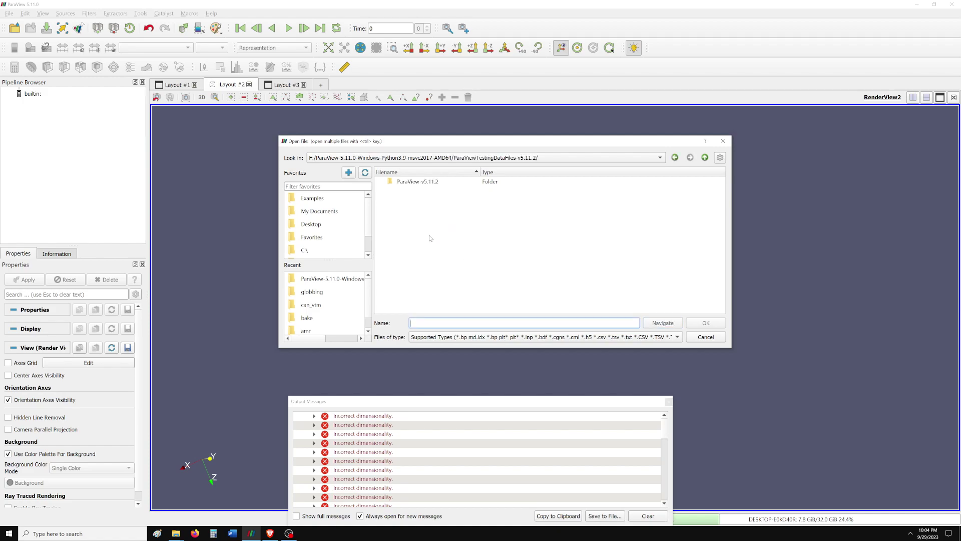
{"action": "double_click", "coordinate": [419, 185]}
{"action": "double_click", "coordinate": [406, 218]}
{"action": "double_click", "coordinate": [402, 183]}
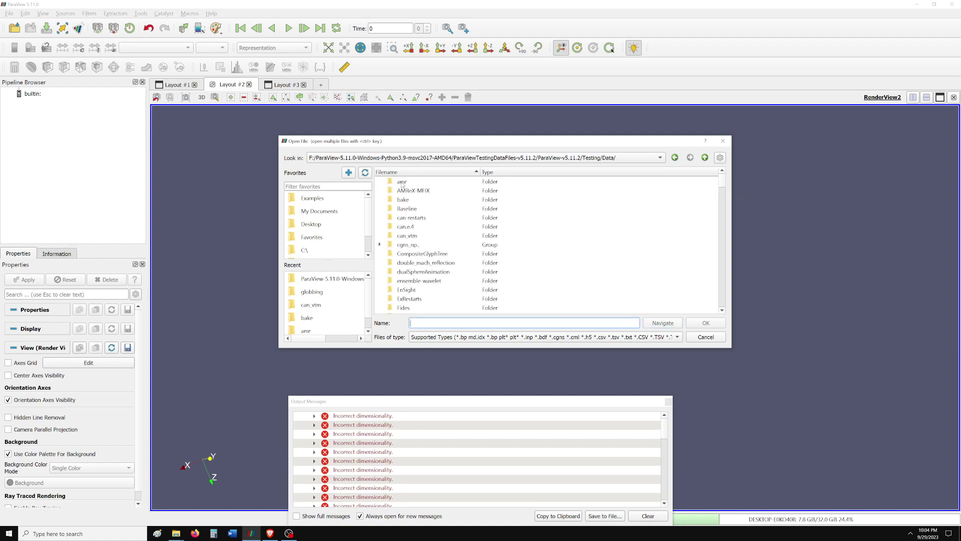
{"action": "left_click", "coordinate": [453, 336]}
{"action": "scroll", "coordinate": [476, 236], "scroll_direction": "down", "scroll_amount": 2}
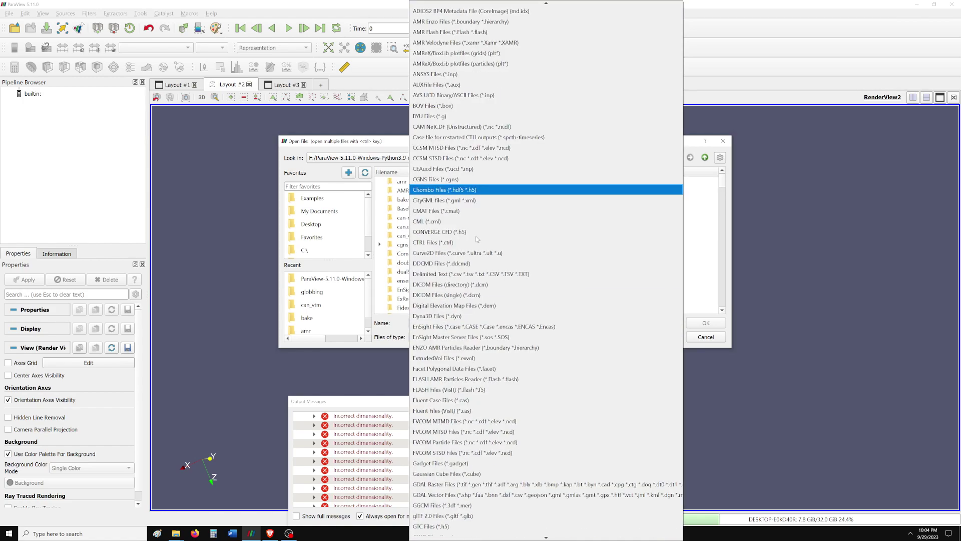
{"action": "scroll", "coordinate": [476, 235], "scroll_direction": "down", "scroll_amount": 5}
{"action": "scroll", "coordinate": [476, 244], "scroll_direction": "down", "scroll_amount": 5}
{"action": "scroll", "coordinate": [478, 255], "scroll_direction": "down", "scroll_amount": 5}
{"action": "scroll", "coordinate": [481, 269], "scroll_direction": "down", "scroll_amount": 5}
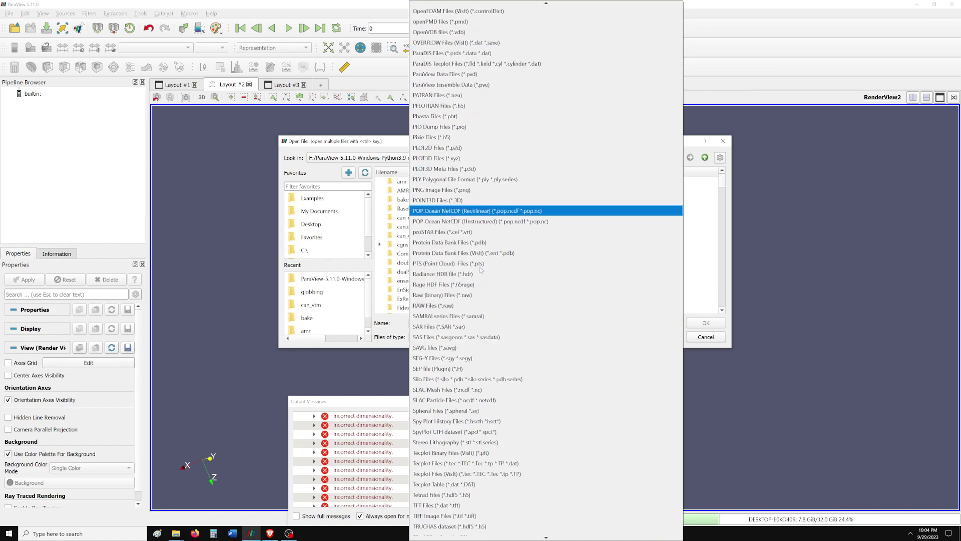
{"action": "scroll", "coordinate": [482, 268], "scroll_direction": "down", "scroll_amount": 10}
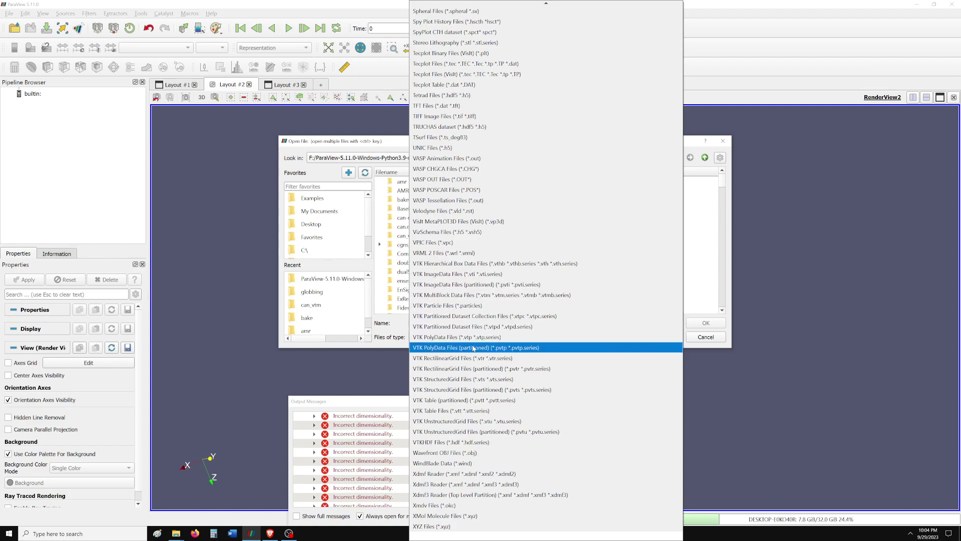
{"action": "left_click", "coordinate": [380, 211]}
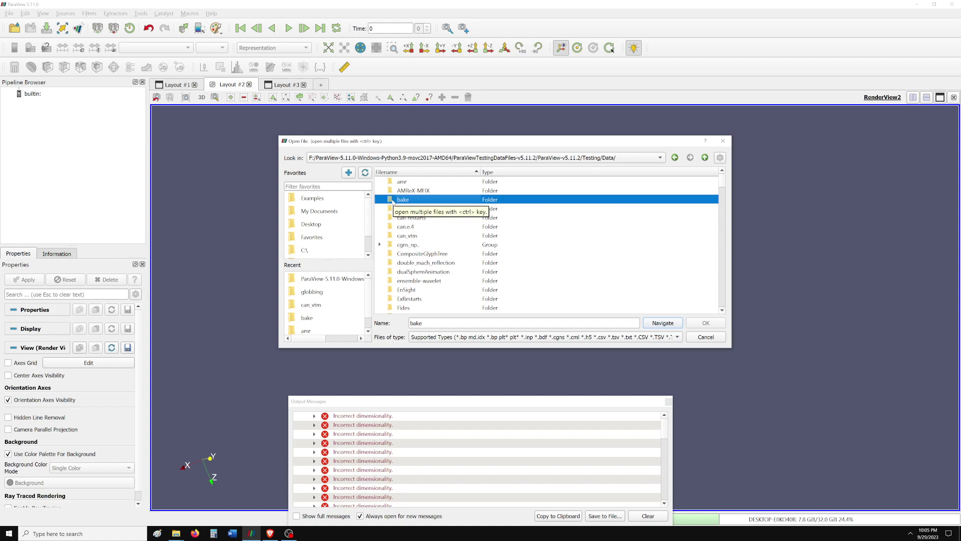
{"action": "double_click", "coordinate": [391, 202]}
- Open bake.e, then clear and close the Output Messages errors
{"action": "double_click", "coordinate": [413, 184]}
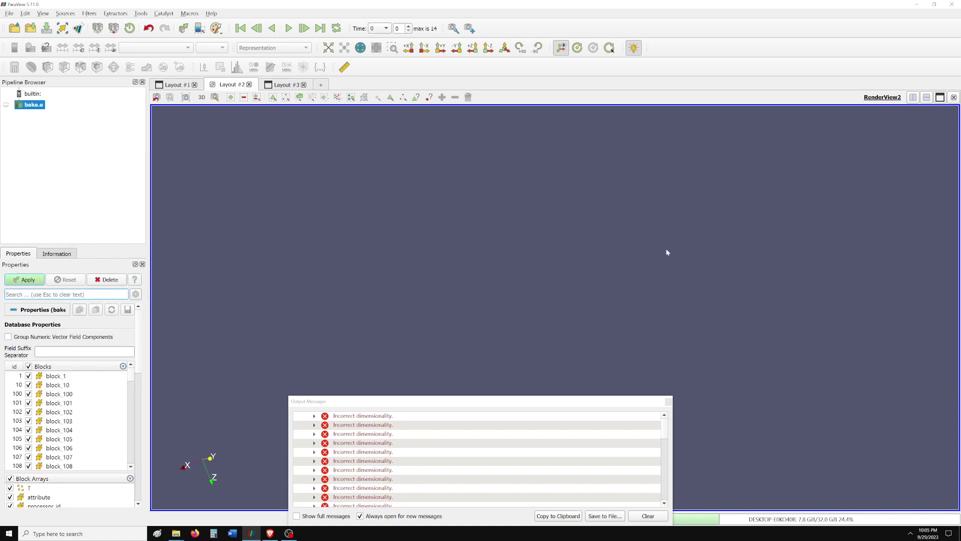
{"action": "left_click", "coordinate": [649, 517]}
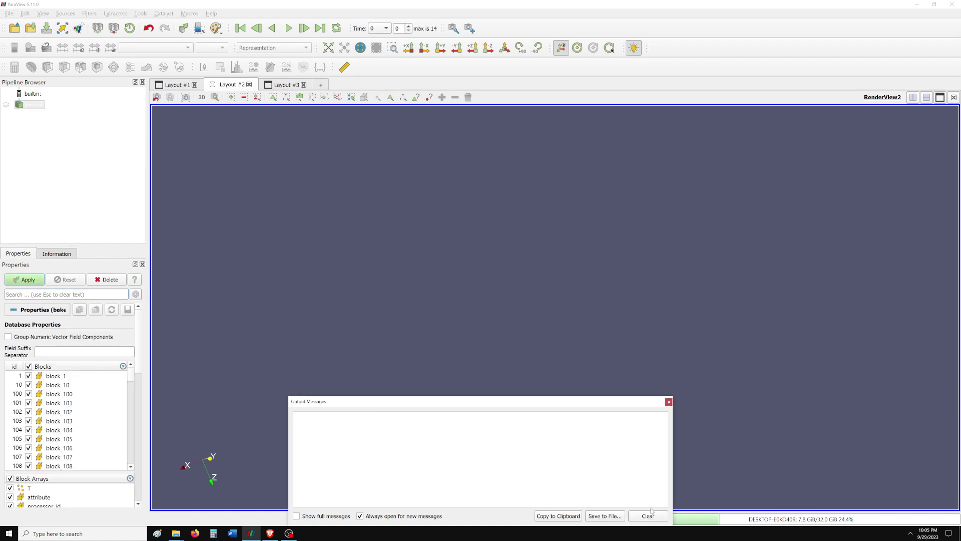
{"action": "left_click", "coordinate": [668, 402]}
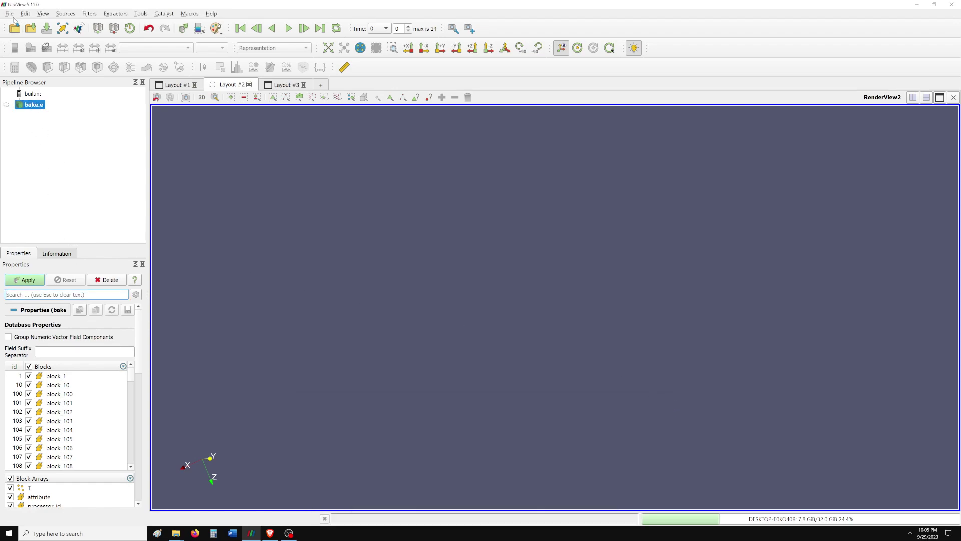
- Apply bake.e in Layout #1 to render the block-coloured oven model
{"action": "left_click", "coordinate": [177, 87]}
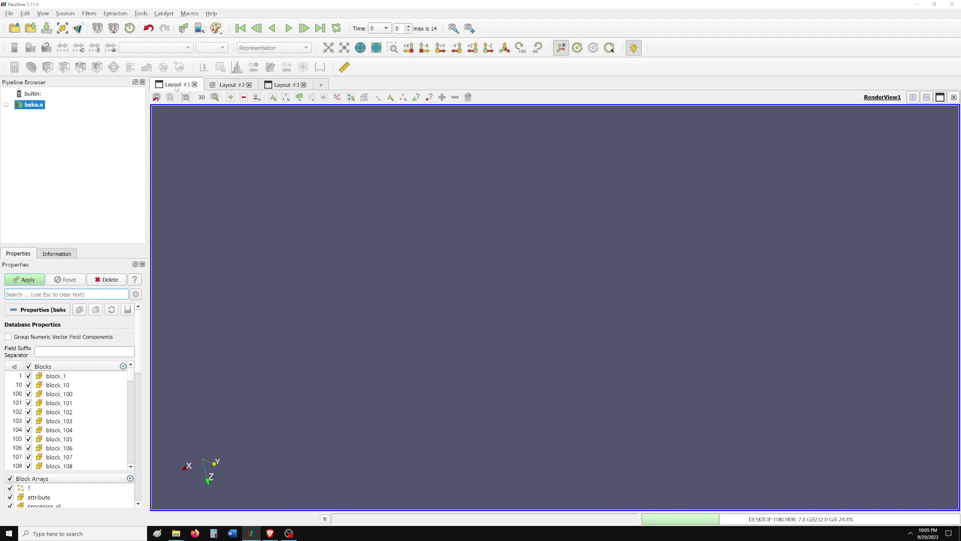
{"action": "left_click", "coordinate": [21, 168]}
{"action": "left_click", "coordinate": [25, 279]}
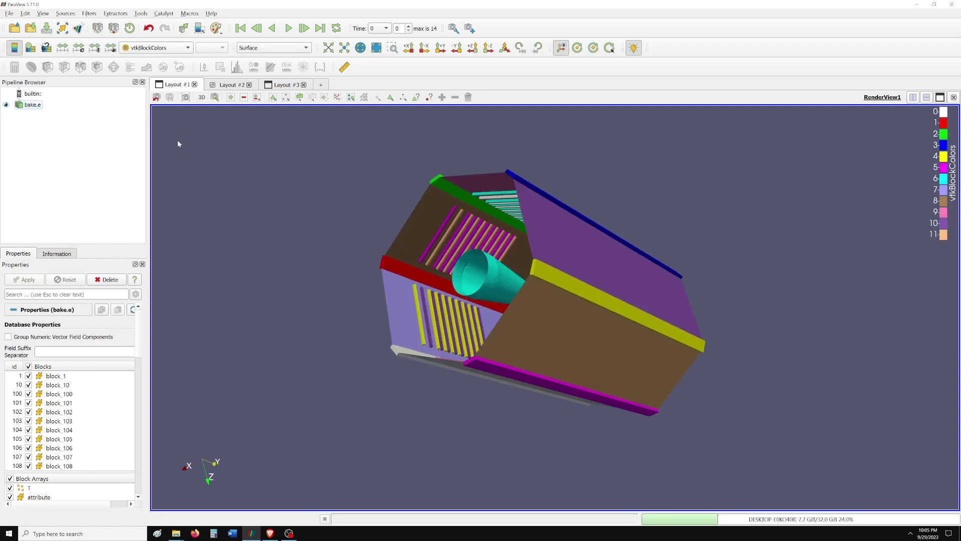
- In Layout #2, browse from recent Testing/Data into glTF > AnimatedMorphCube
{"action": "left_click", "coordinate": [229, 84]}
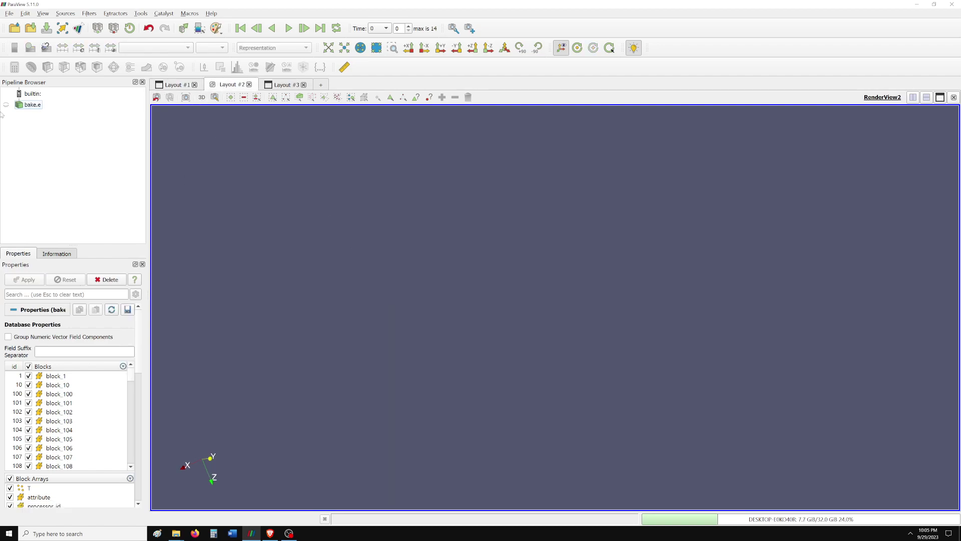
{"action": "left_click", "coordinate": [12, 14]}
{"action": "left_click", "coordinate": [26, 25]}
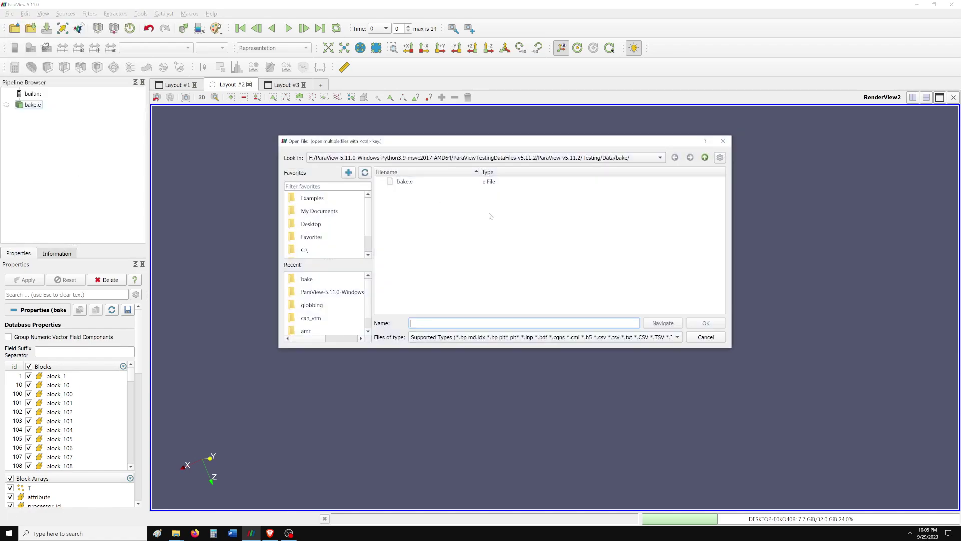
{"action": "left_click", "coordinate": [399, 157]}
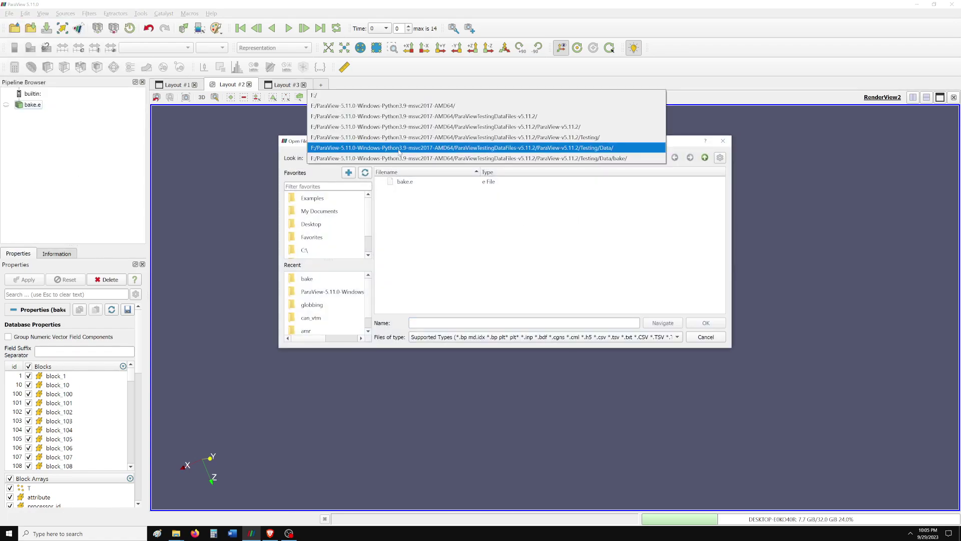
{"action": "left_click", "coordinate": [399, 150]}
{"action": "scroll", "coordinate": [465, 223], "scroll_direction": "down", "scroll_amount": 4}
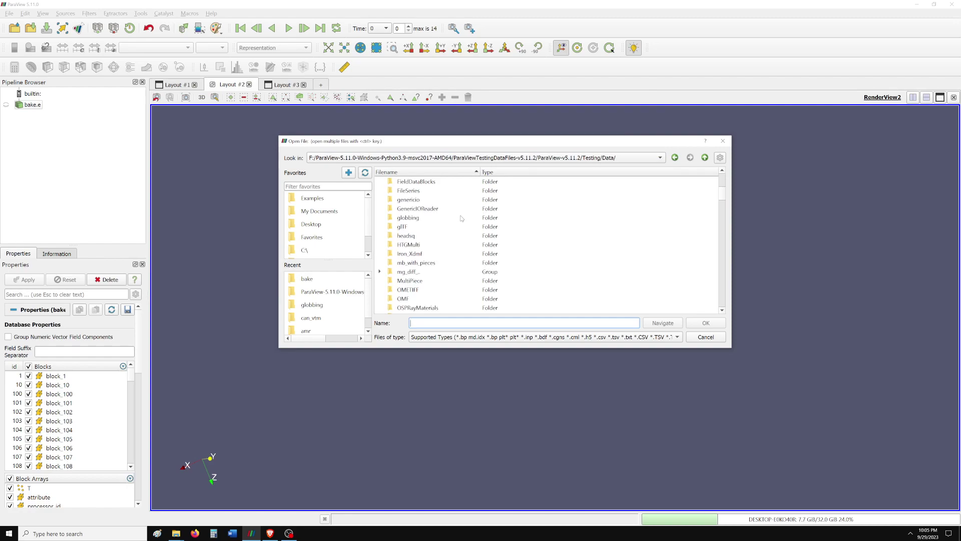
{"action": "double_click", "coordinate": [404, 233]}
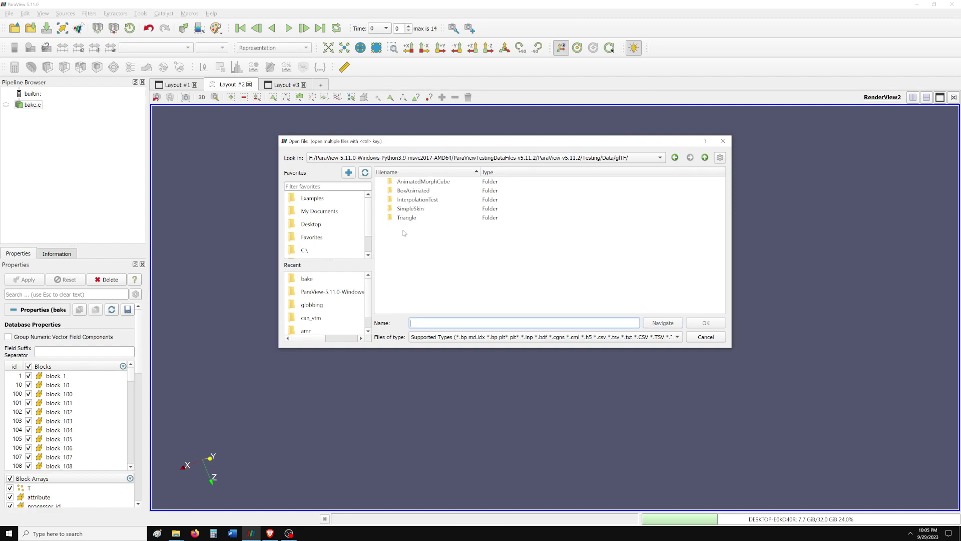
{"action": "double_click", "coordinate": [416, 185]}
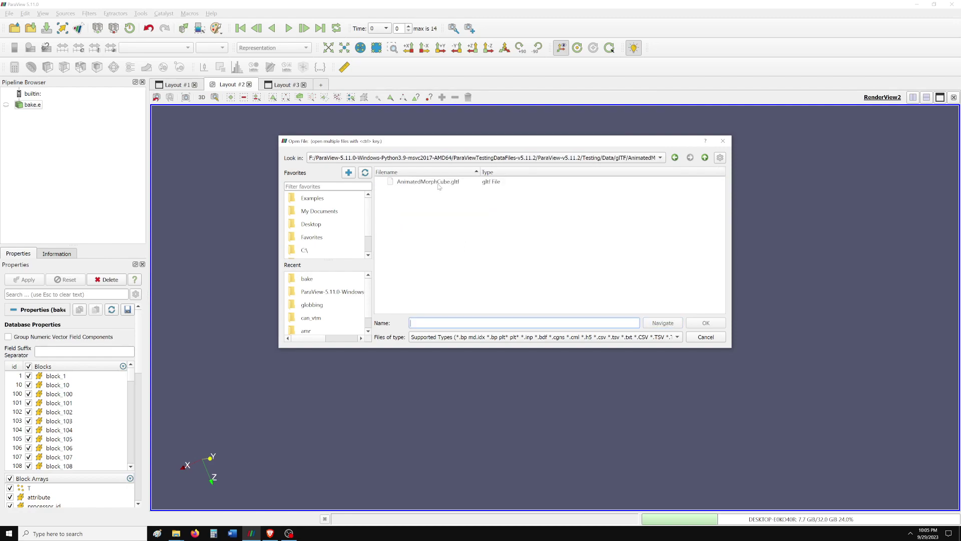
- Open AnimatedMorphCube.gltf, apply it and orbit the rendered cube
{"action": "left_click", "coordinate": [440, 186]}
{"action": "left_click", "coordinate": [707, 323]}
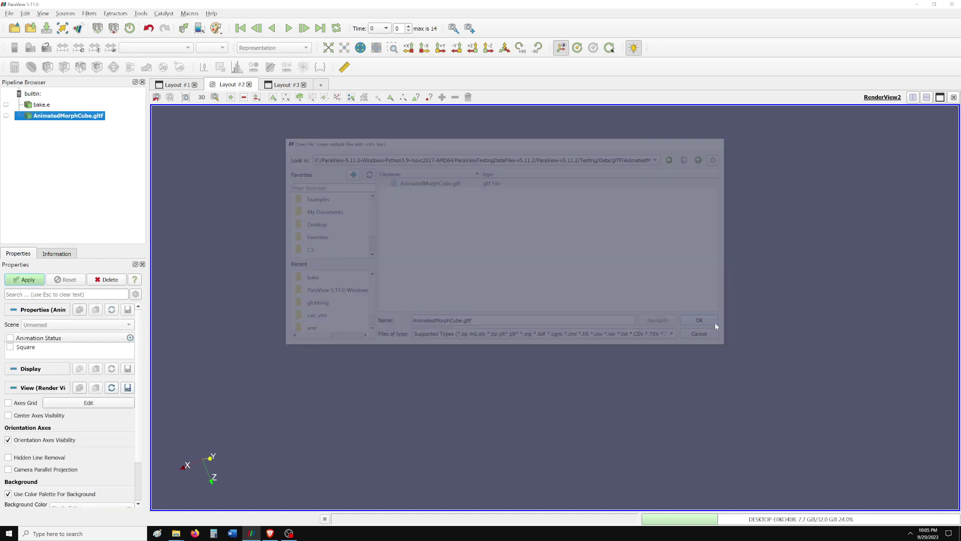
{"action": "left_click", "coordinate": [27, 279]}
{"action": "mouse_move", "coordinate": [389, 201]}
{"action": "left_mouse_down"}
{"action": "mouse_move", "coordinate": [519, 258]}
{"action": "mouse_move", "coordinate": [436, 310]}
{"action": "mouse_move", "coordinate": [531, 293]}
{"action": "mouse_move", "coordinate": [402, 218]}
{"action": "left_mouse_up"}
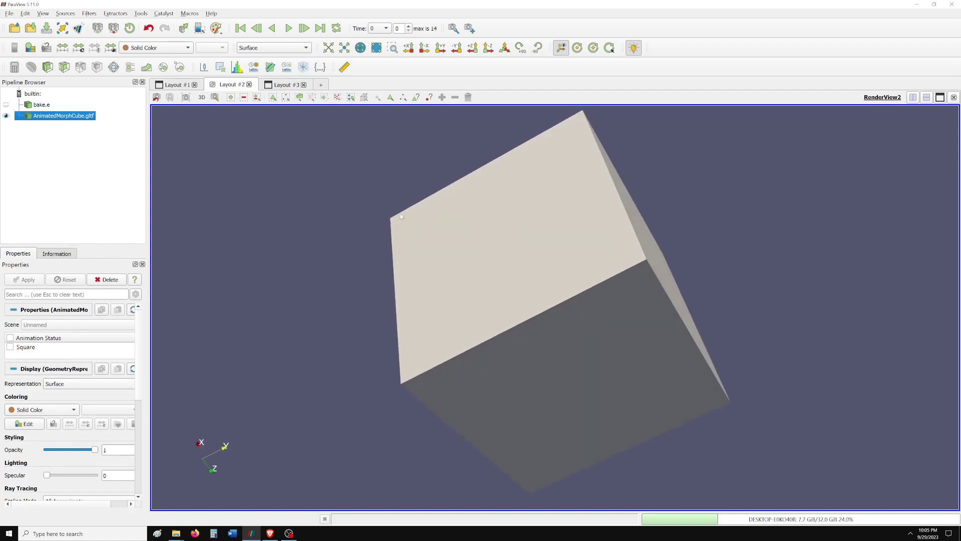
- In Layout #3, open SymmetricImpact2.exo from Testing/Data/Prism/SymmetricImpact
{"action": "left_click", "coordinate": [282, 84]}
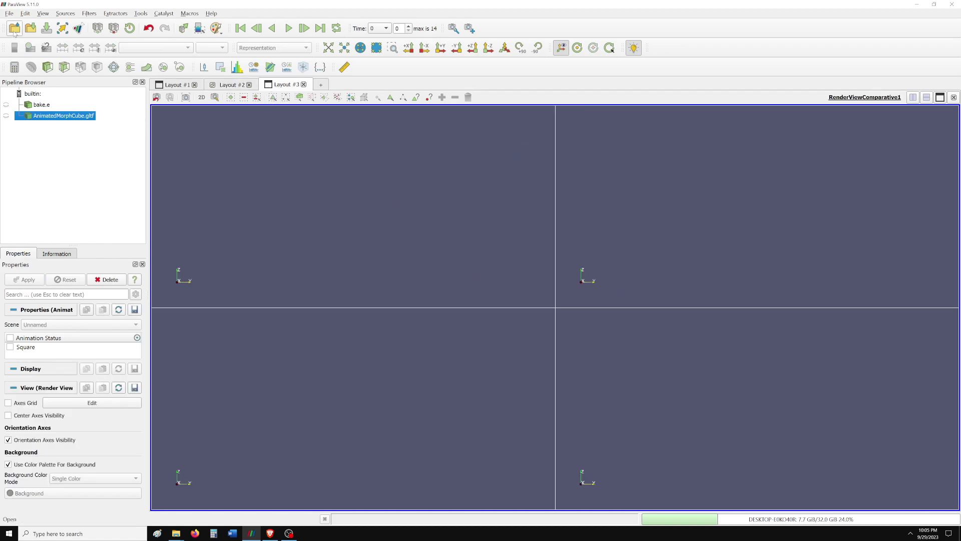
{"action": "left_click", "coordinate": [15, 27]}
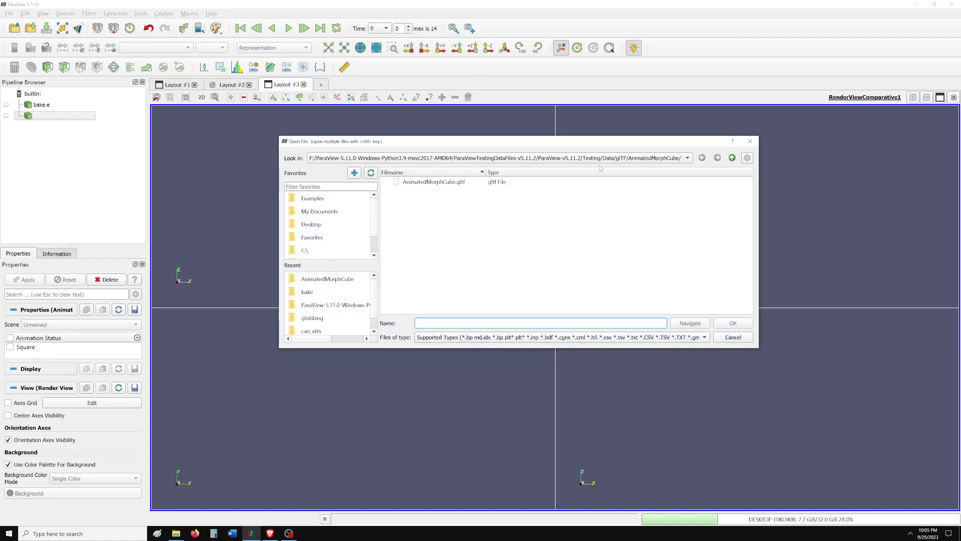
{"action": "left_click", "coordinate": [643, 158]}
{"action": "left_click", "coordinate": [624, 136]}
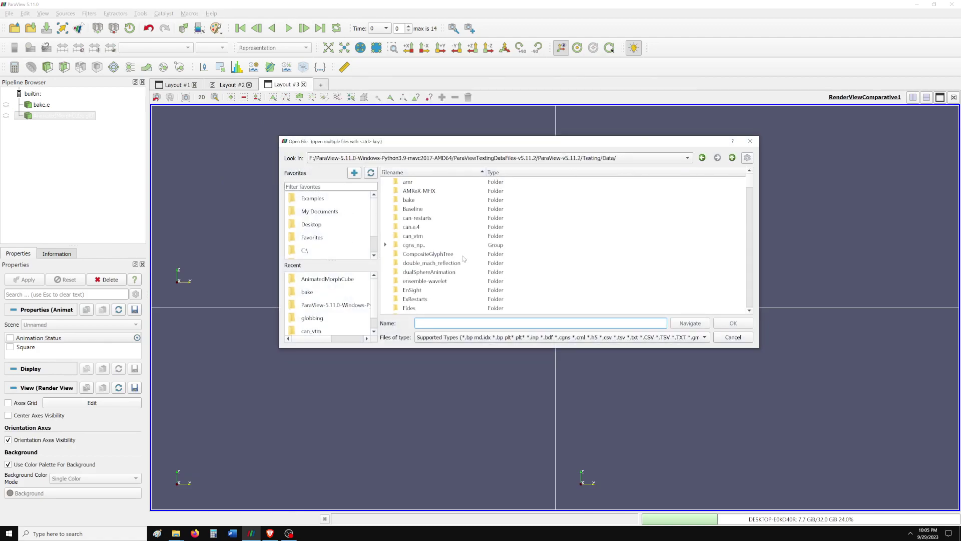
{"action": "scroll", "coordinate": [434, 295], "scroll_direction": "down", "scroll_amount": 2}
{"action": "scroll", "coordinate": [428, 281], "scroll_direction": "down", "scroll_amount": 2}
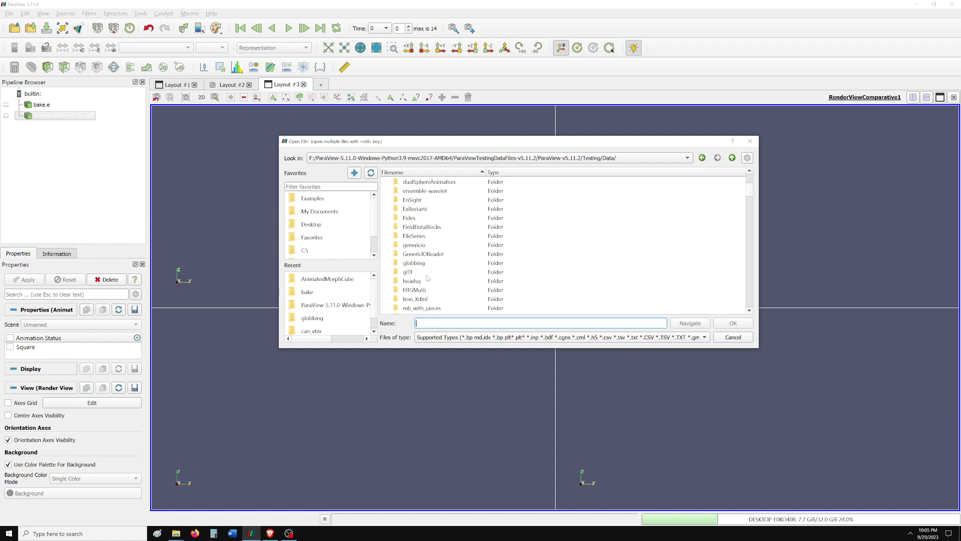
{"action": "scroll", "coordinate": [426, 279], "scroll_direction": "down", "scroll_amount": 2}
{"action": "scroll", "coordinate": [426, 280], "scroll_direction": "down", "scroll_amount": 2}
{"action": "double_click", "coordinate": [428, 226]}
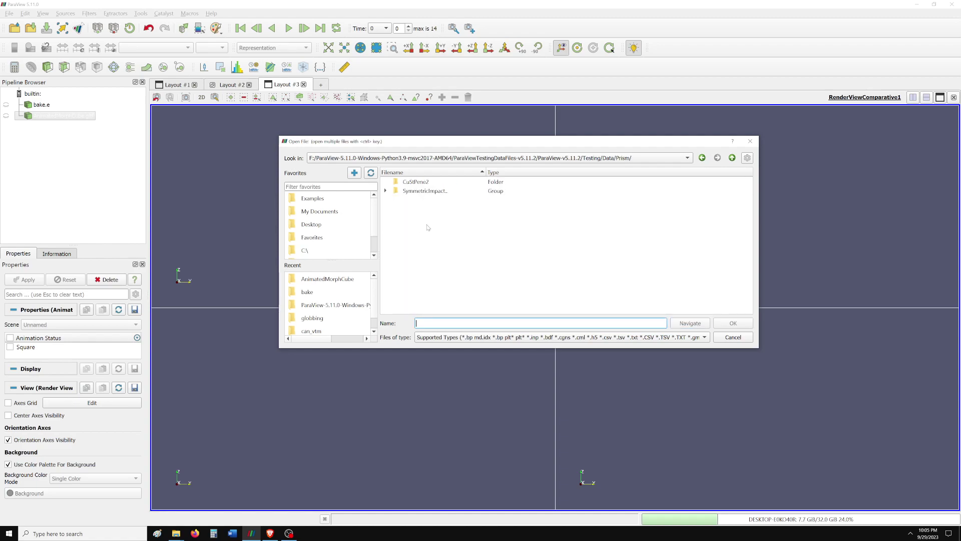
{"action": "left_click", "coordinate": [422, 193]}
{"action": "double_click", "coordinate": [443, 192]}
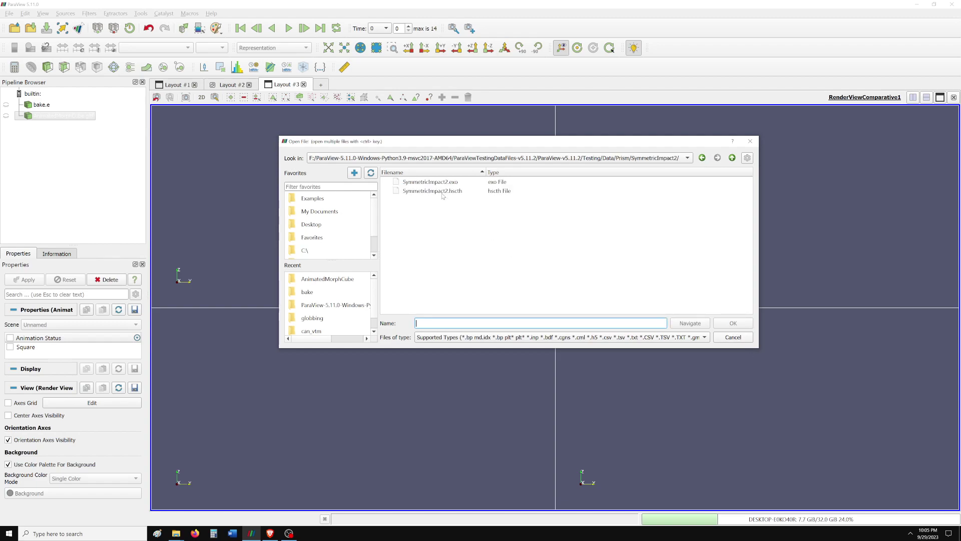
{"action": "left_click", "coordinate": [445, 184]}
{"action": "left_click", "coordinate": [733, 322]}
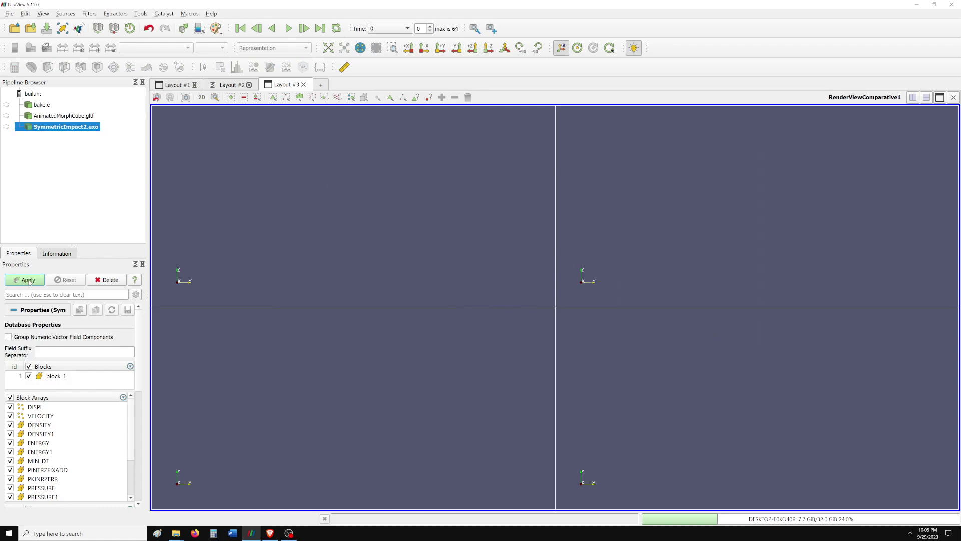
- Pan the SymmetricImpact2 slab in the top-left and lower-right comparative views
{"action": "middle_click_drag", "start_coordinate": [328, 234], "coordinate": [371, 214]}
{"action": "middle_click_drag", "start_coordinate": [789, 395], "coordinate": [779, 412]}
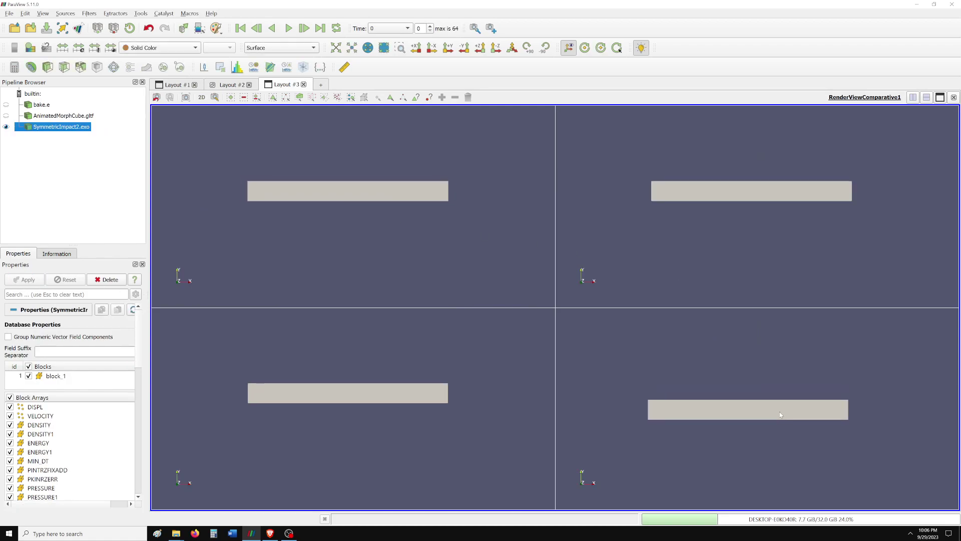
- Orbit the block-coloured bake model in Layout #1 to a new orientation
{"action": "left_click", "coordinate": [177, 84]}
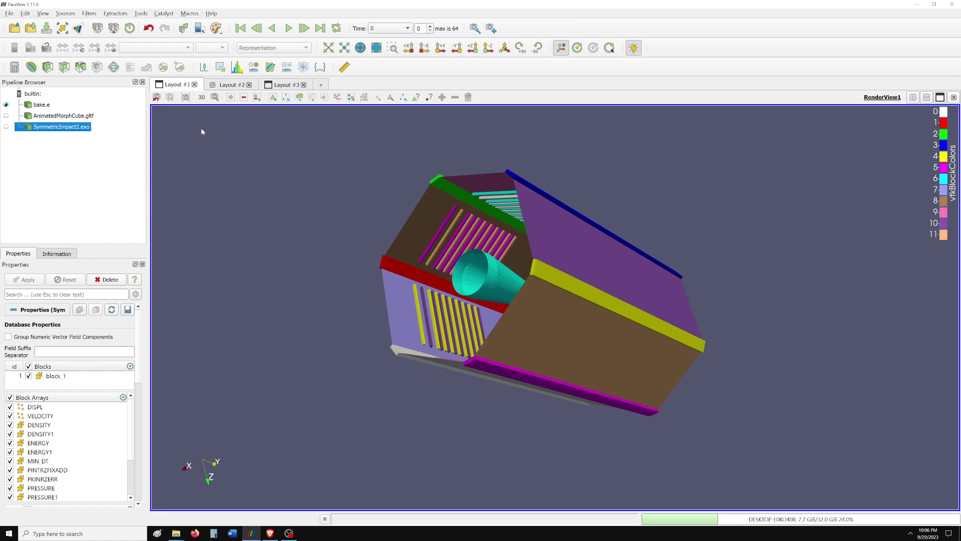
{"action": "mouse_move", "coordinate": [400, 208]}
{"action": "left_mouse_down"}
{"action": "mouse_move", "coordinate": [383, 232]}
{"action": "mouse_move", "coordinate": [434, 194]}
{"action": "mouse_move", "coordinate": [485, 215]}
{"action": "mouse_move", "coordinate": [477, 235]}
{"action": "mouse_move", "coordinate": [450, 208]}
{"action": "mouse_move", "coordinate": [510, 244]}
{"action": "mouse_move", "coordinate": [435, 256]}
{"action": "mouse_move", "coordinate": [530, 247]}
{"action": "mouse_move", "coordinate": [467, 264]}
{"action": "mouse_move", "coordinate": [479, 277]}
{"action": "mouse_move", "coordinate": [552, 254]}
{"action": "left_mouse_up"}
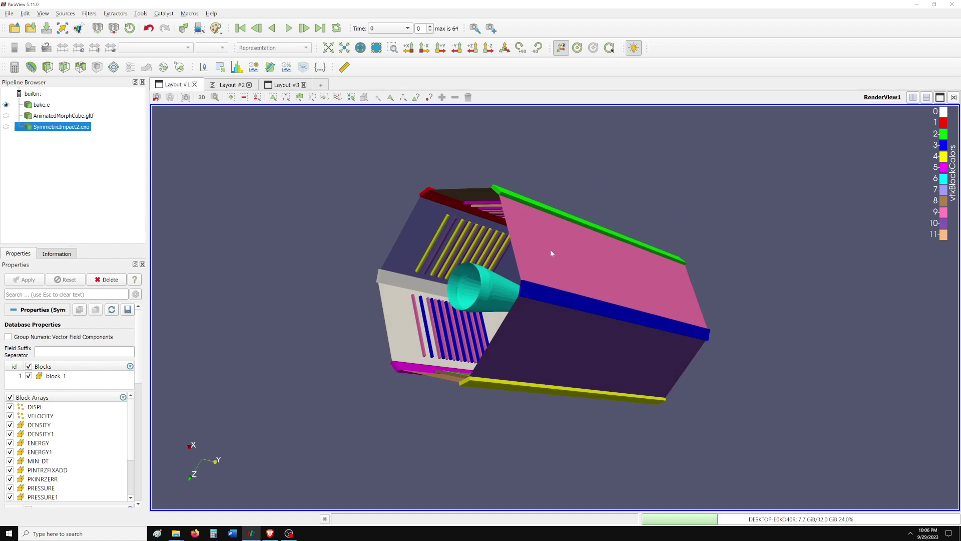
{"action": "left_click", "coordinate": [7, 15]}
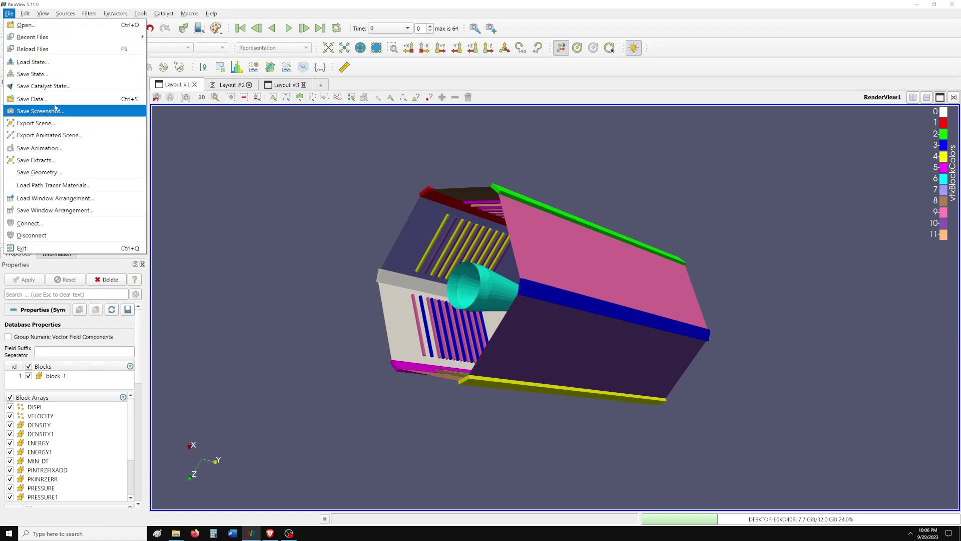
- Save the view as a PNG screenshot named bake1
{"action": "left_click", "coordinate": [39, 111]}
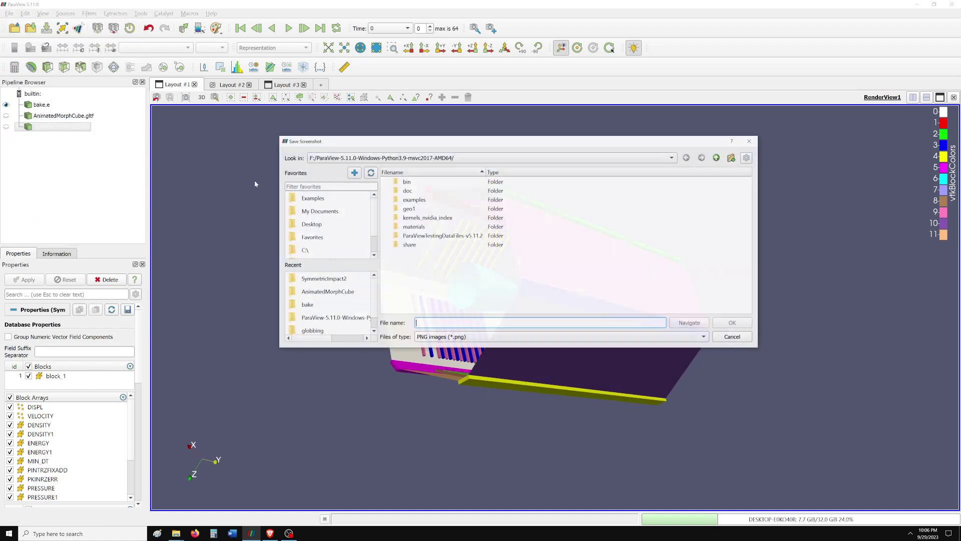
{"action": "left_click", "coordinate": [658, 337]}
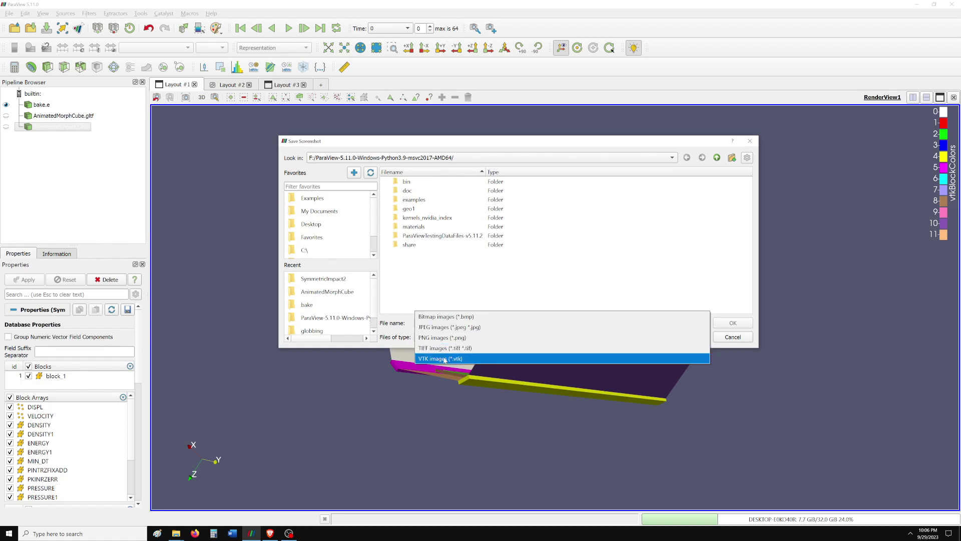
{"action": "left_click", "coordinate": [436, 339]}
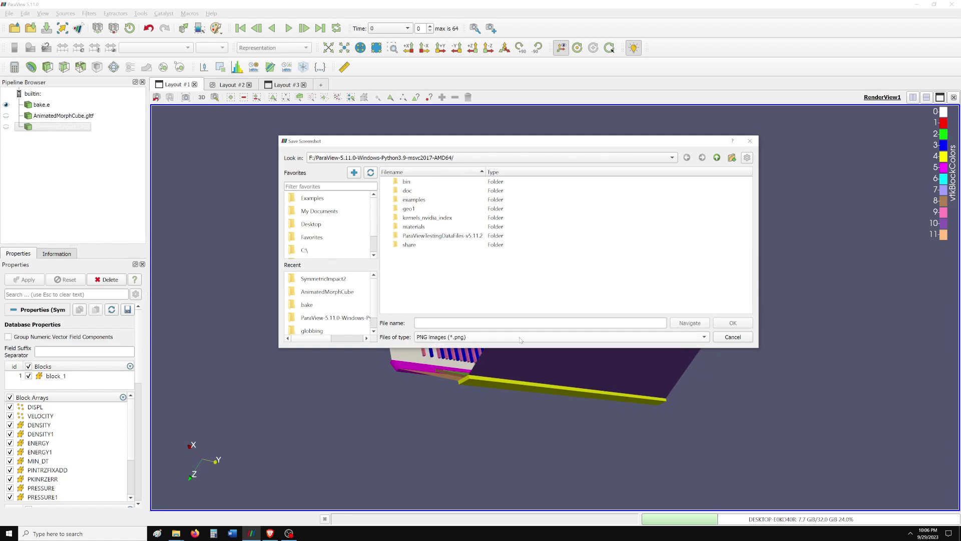
{"action": "left_click", "coordinate": [525, 321]}
{"action": "type", "text": "bake1"}
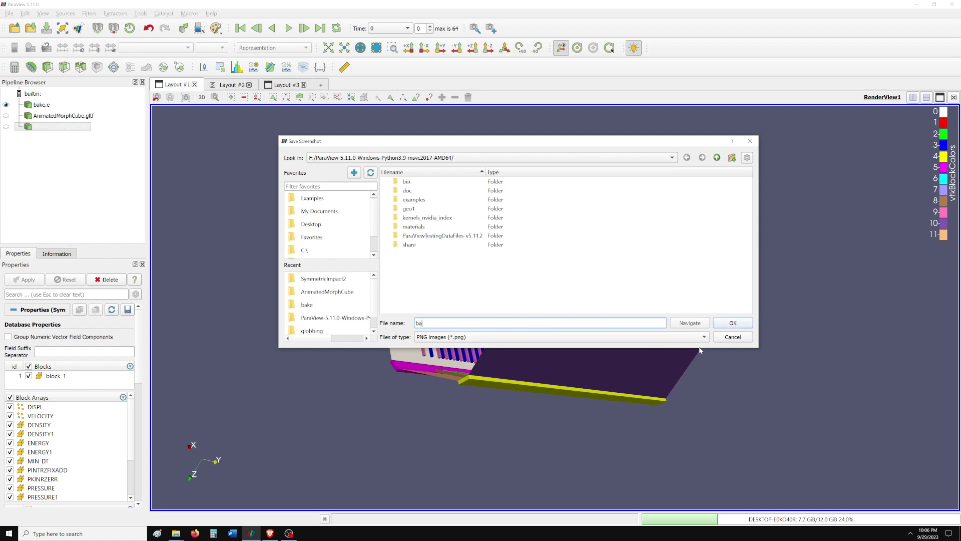
{"action": "left_click", "coordinate": [733, 324]}
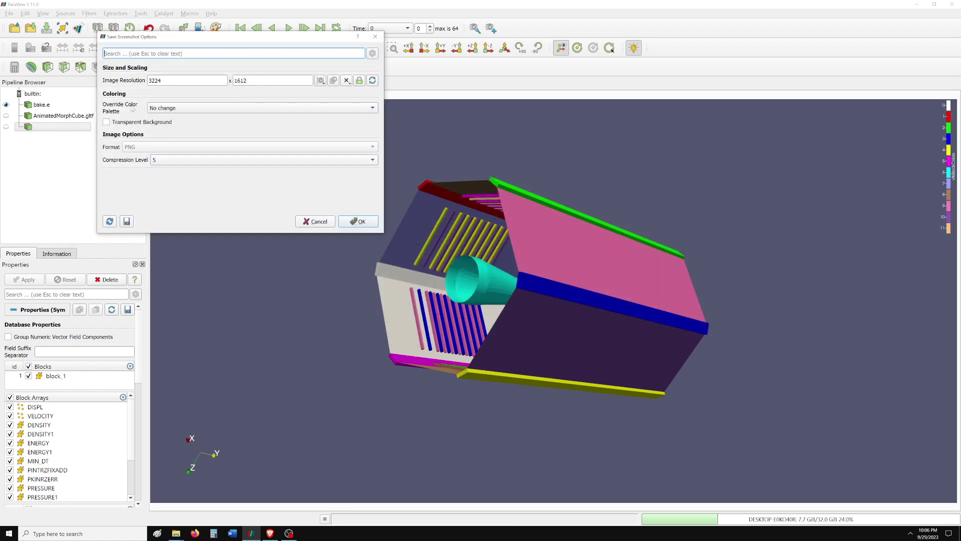
- Save the screenshot with a transparent background, White Background palette and compression level 0
{"action": "left_click", "coordinate": [106, 122]}
{"action": "left_click", "coordinate": [173, 109]}
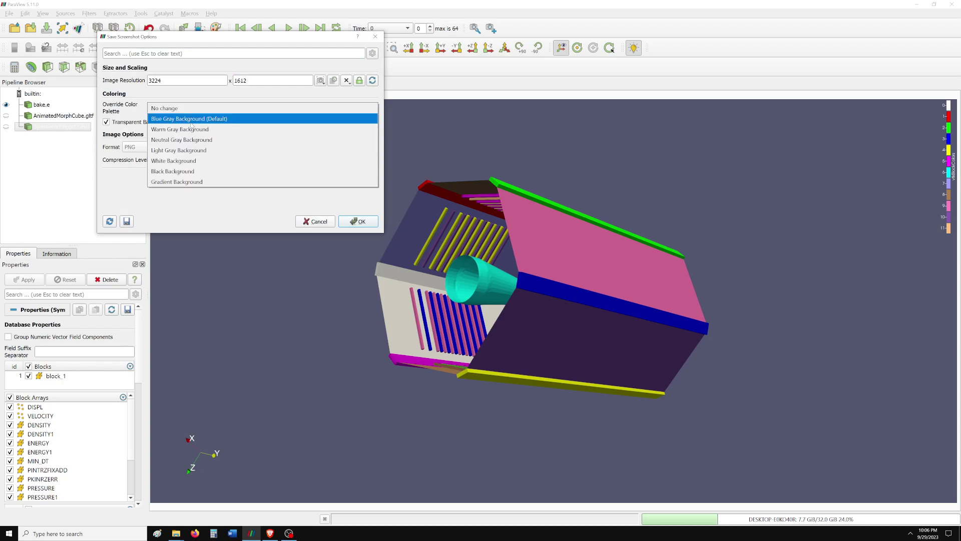
{"action": "left_click", "coordinate": [204, 164]}
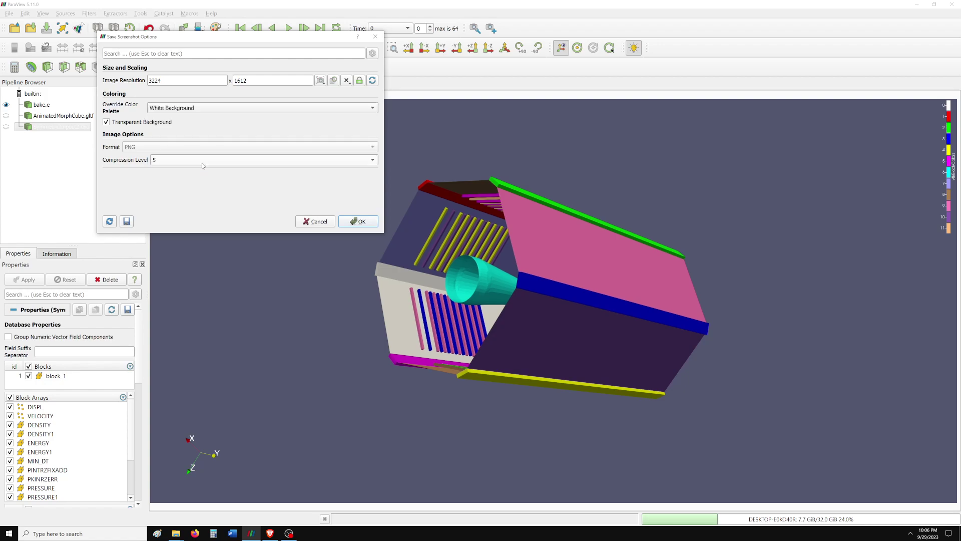
{"action": "left_click", "coordinate": [171, 161]}
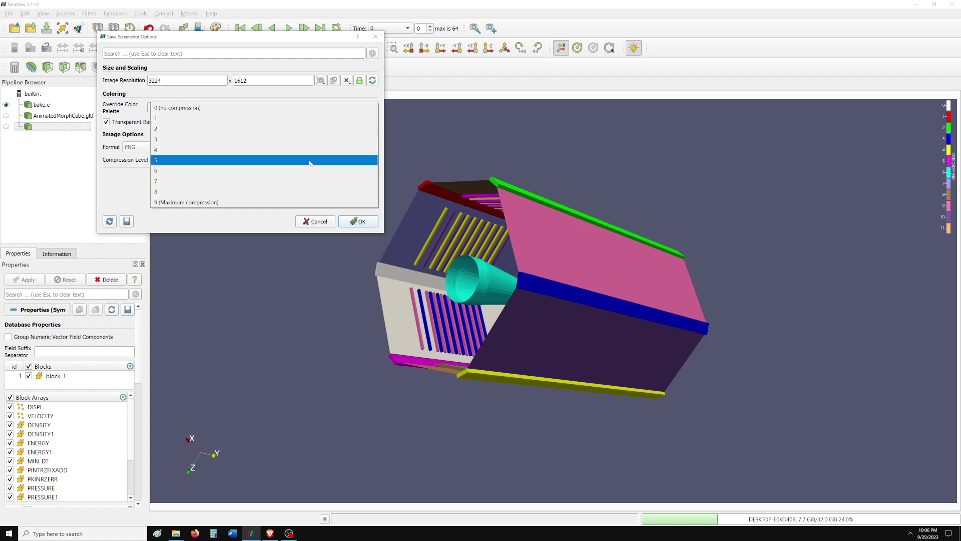
{"action": "left_click", "coordinate": [225, 110]}
{"action": "left_click", "coordinate": [361, 223]}
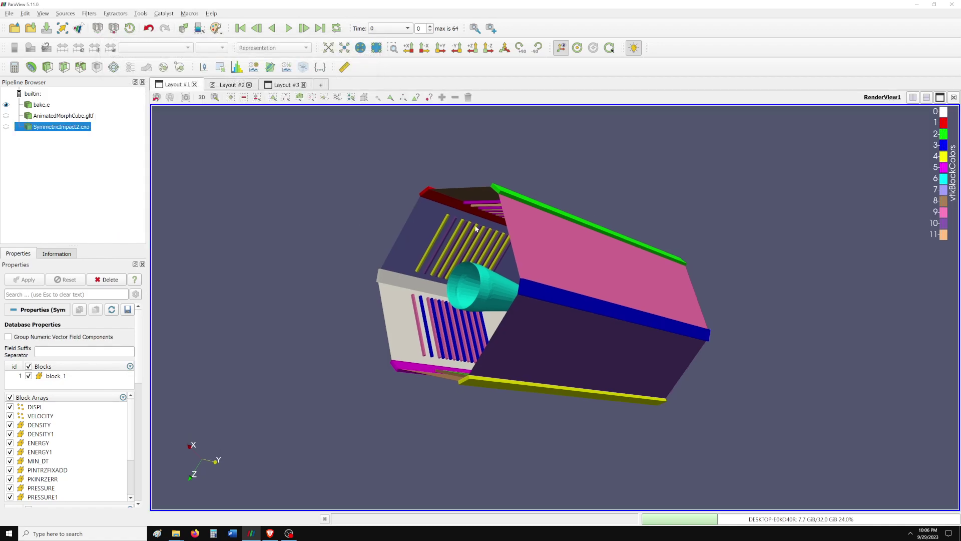
- Orbit the block-coloured model around to its hexagonal end and bring up the File menu
{"action": "mouse_move", "coordinate": [476, 226]}
{"action": "left_mouse_down"}
{"action": "mouse_move", "coordinate": [558, 247]}
{"action": "mouse_move", "coordinate": [583, 232]}
{"action": "mouse_move", "coordinate": [583, 213]}
{"action": "mouse_move", "coordinate": [652, 247]}
{"action": "mouse_move", "coordinate": [624, 248]}
{"action": "left_mouse_up"}
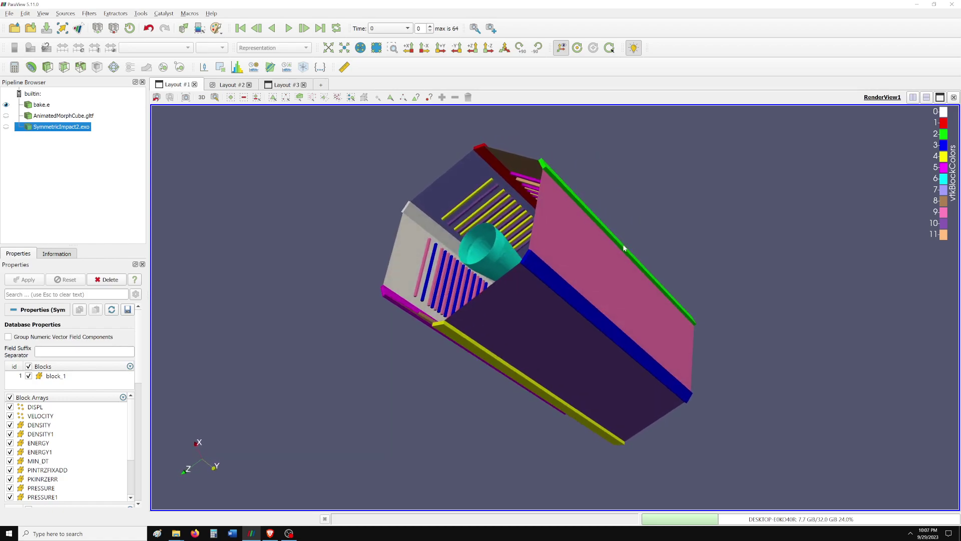
{"action": "mouse_move", "coordinate": [372, 233]}
{"action": "left_mouse_down"}
{"action": "mouse_move", "coordinate": [375, 249]}
{"action": "mouse_move", "coordinate": [524, 311]}
{"action": "mouse_move", "coordinate": [545, 268]}
{"action": "mouse_move", "coordinate": [568, 303]}
{"action": "left_mouse_up"}
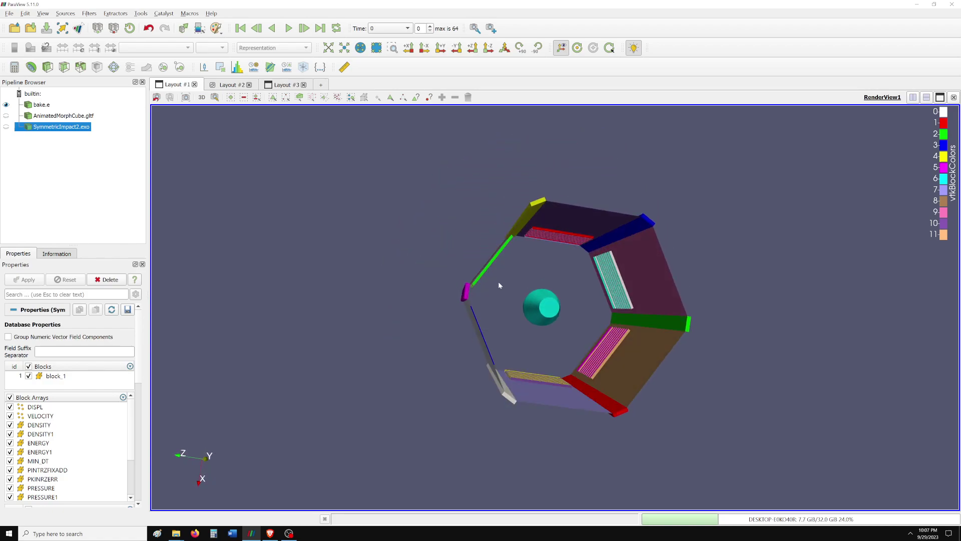
{"action": "mouse_move", "coordinate": [497, 284]}
{"action": "left_mouse_down"}
{"action": "mouse_move", "coordinate": [546, 268]}
{"action": "mouse_move", "coordinate": [419, 278]}
{"action": "mouse_move", "coordinate": [629, 270]}
{"action": "mouse_move", "coordinate": [599, 232]}
{"action": "mouse_move", "coordinate": [755, 337]}
{"action": "mouse_move", "coordinate": [442, 247]}
{"action": "mouse_move", "coordinate": [544, 285]}
{"action": "mouse_move", "coordinate": [560, 219]}
{"action": "mouse_move", "coordinate": [543, 197]}
{"action": "mouse_move", "coordinate": [545, 204]}
{"action": "left_mouse_up"}
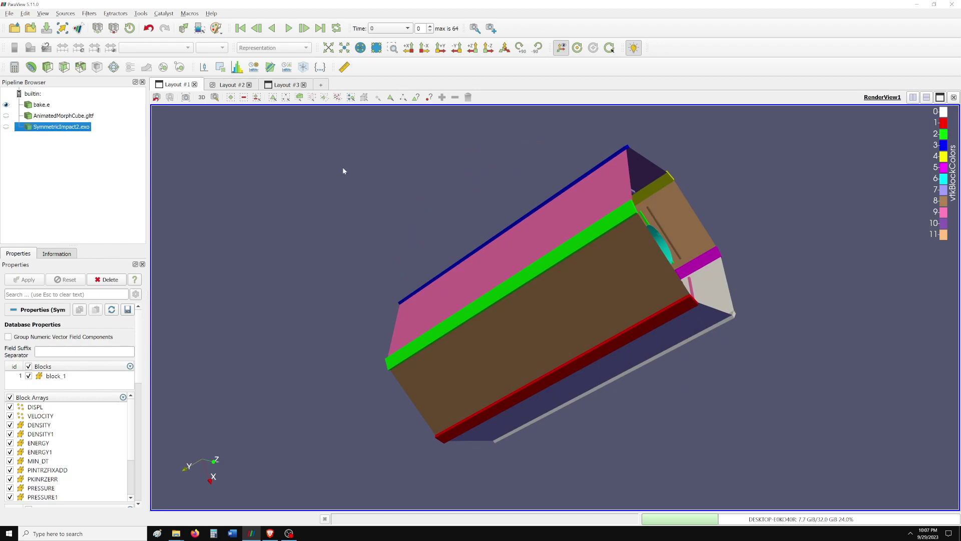
{"action": "left_click", "coordinate": [10, 13]}
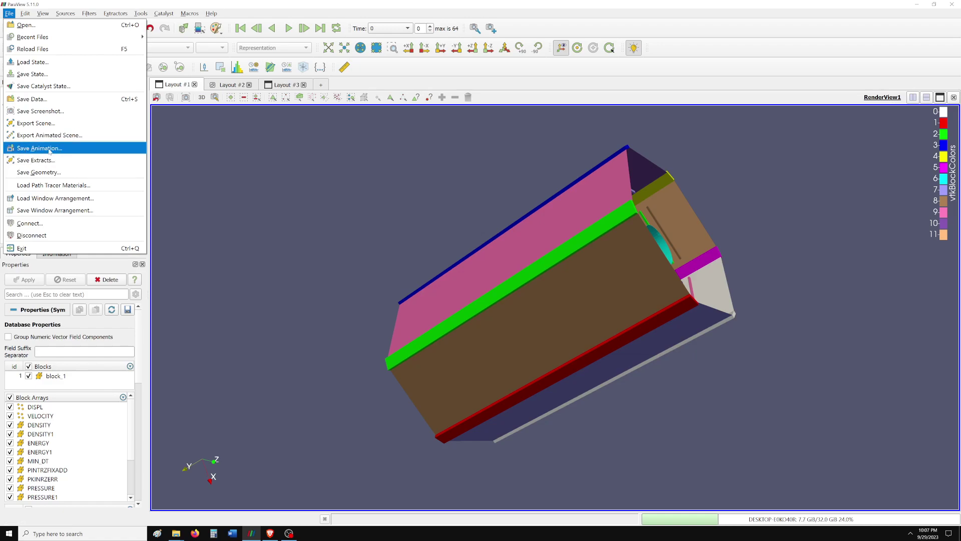
- Save the animation as a VFW AVI file named bakeani
{"action": "left_click", "coordinate": [50, 151]}
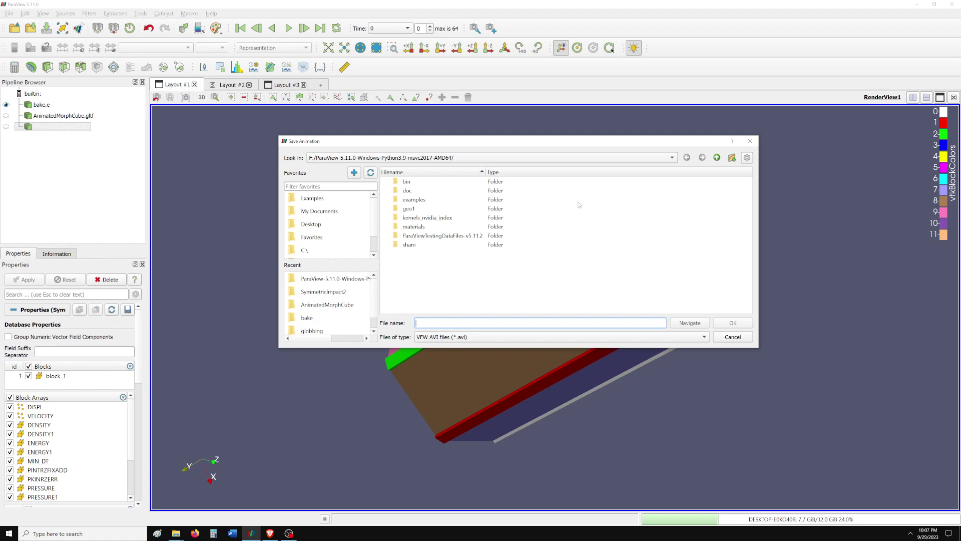
{"action": "left_click", "coordinate": [457, 336]}
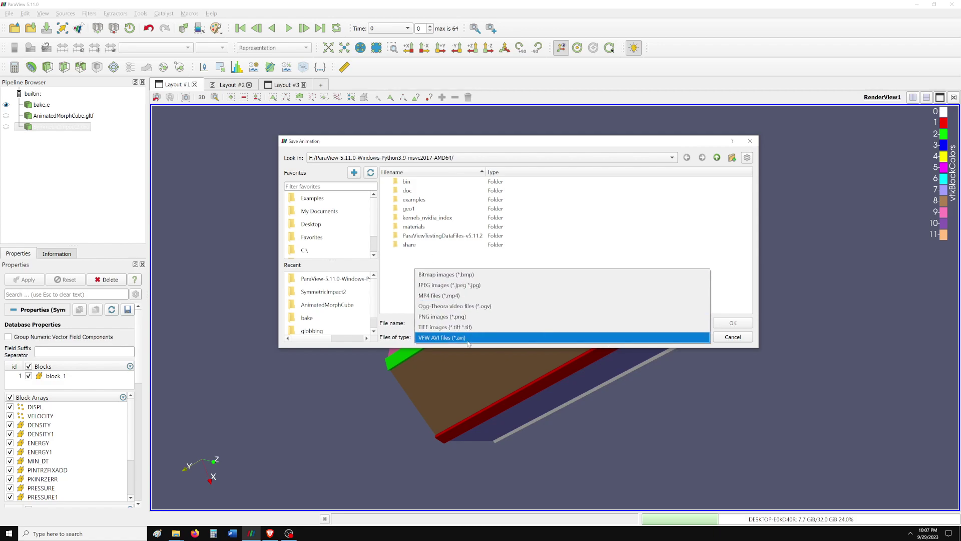
{"action": "left_click", "coordinate": [467, 339]}
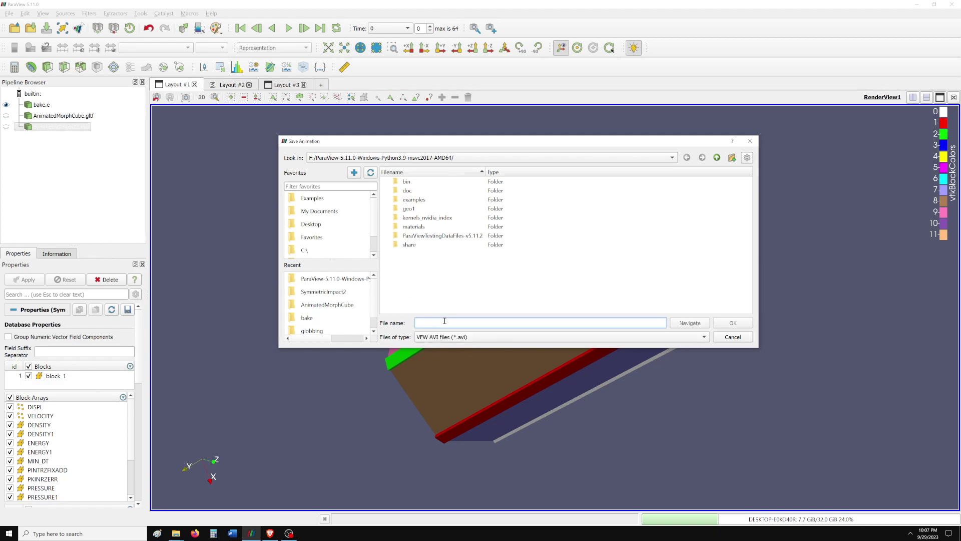
{"action": "type", "text": "ba"}
{"action": "type", "text": "k3w"}
{"action": "key", "text": "BackSpace"}
{"action": "type", "text": "ni"}
{"action": "left_click", "coordinate": [732, 323]}
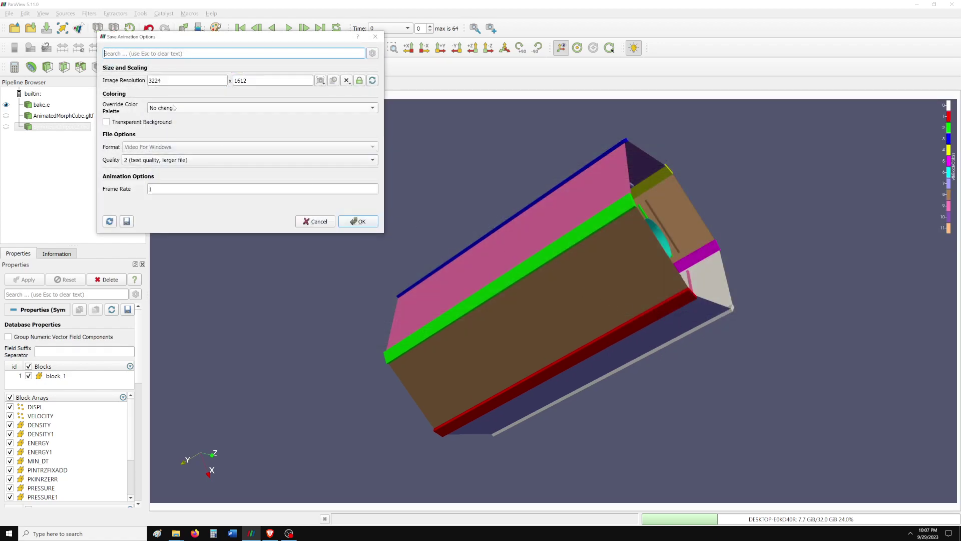
- Export the animation with a transparent background and the Black Background palette
{"action": "left_click", "coordinate": [162, 123]}
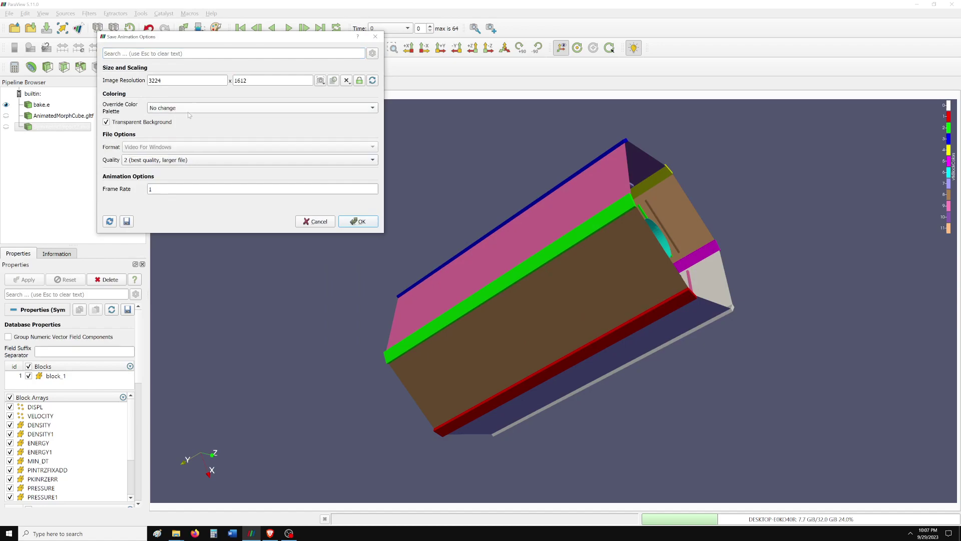
{"action": "left_click", "coordinate": [181, 108]}
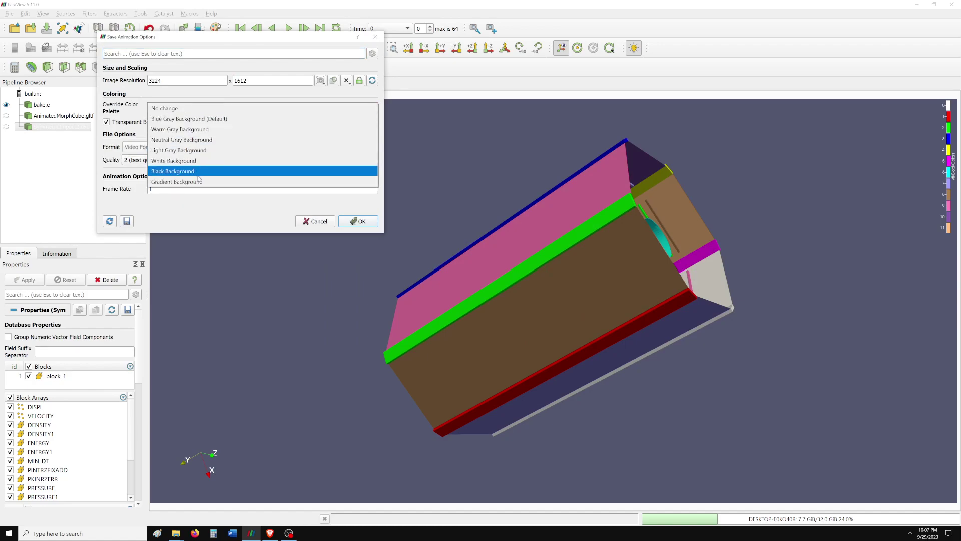
{"action": "left_click", "coordinate": [198, 174]}
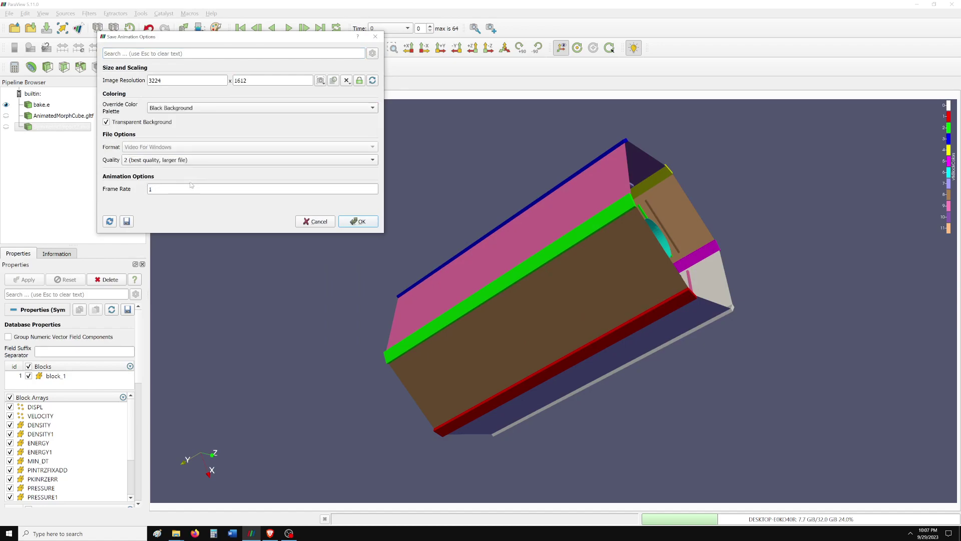
{"action": "left_click", "coordinate": [374, 224]}
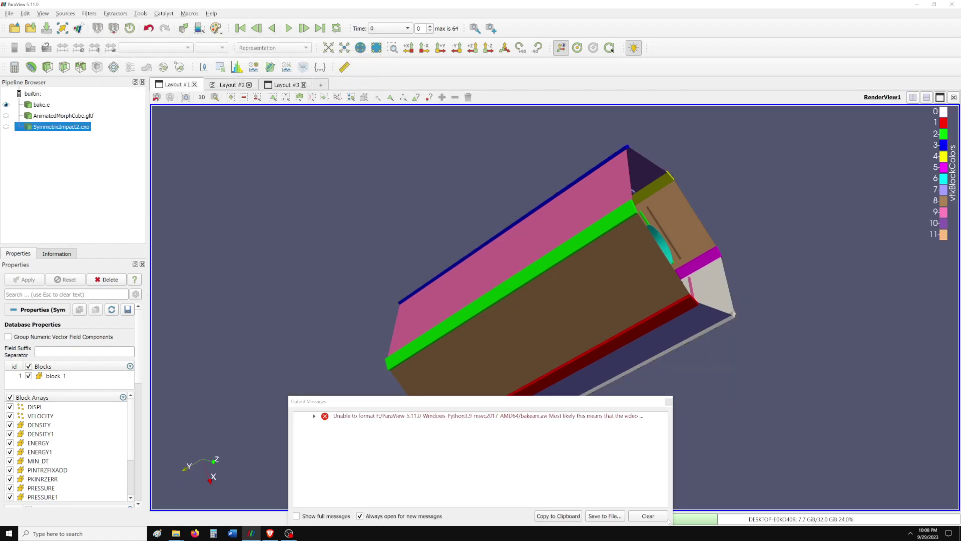
- Expand the bakeani.avi export error, then clear and close Output Messages
{"action": "left_click", "coordinate": [602, 416]}
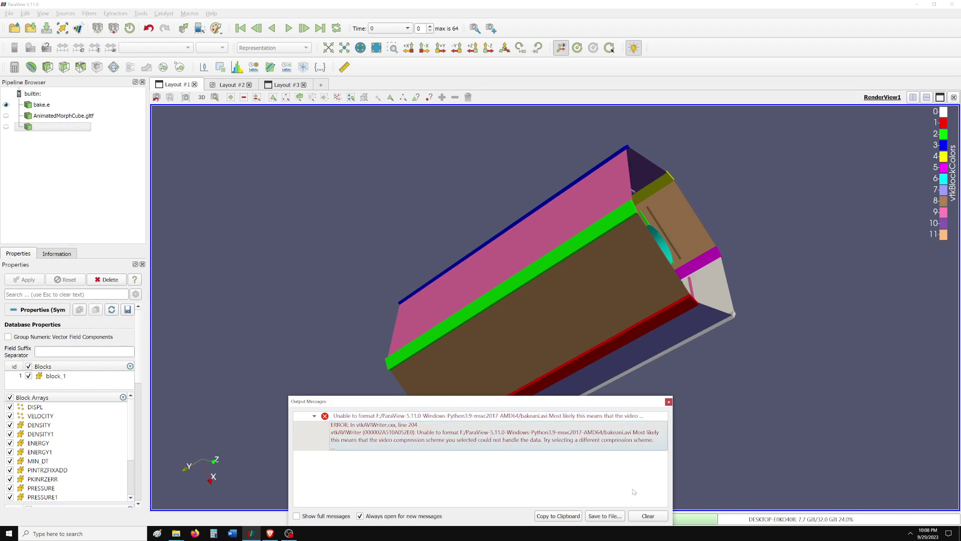
{"action": "left_click", "coordinate": [647, 515]}
{"action": "left_click", "coordinate": [668, 402]}
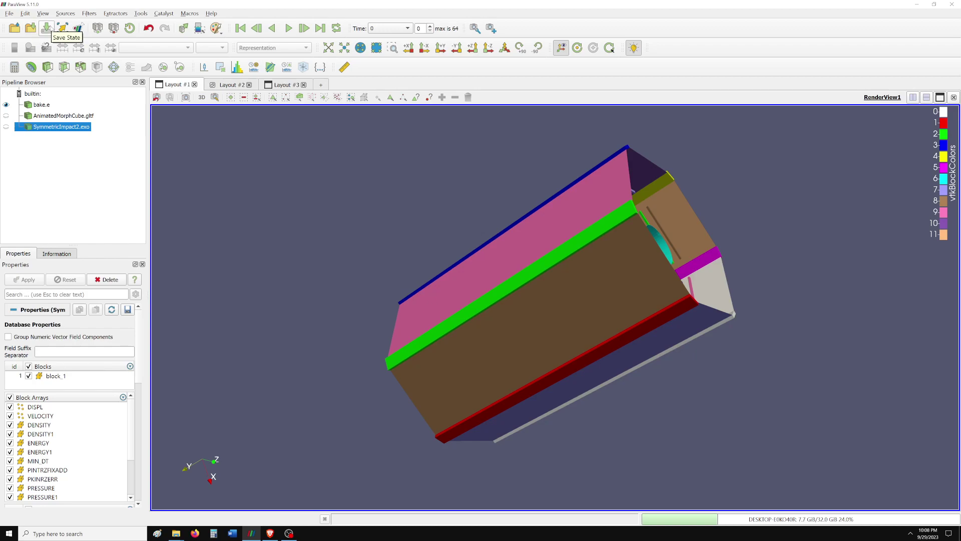
- Start a .pvsm state save, cancel it, and orbit the model to reveal the cone
{"action": "left_click", "coordinate": [47, 29]}
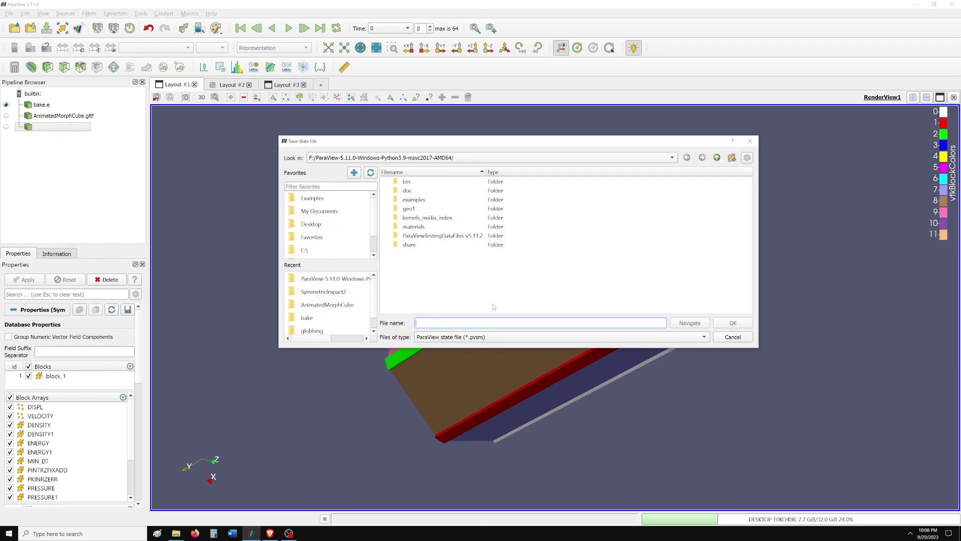
{"action": "left_click", "coordinate": [495, 336]}
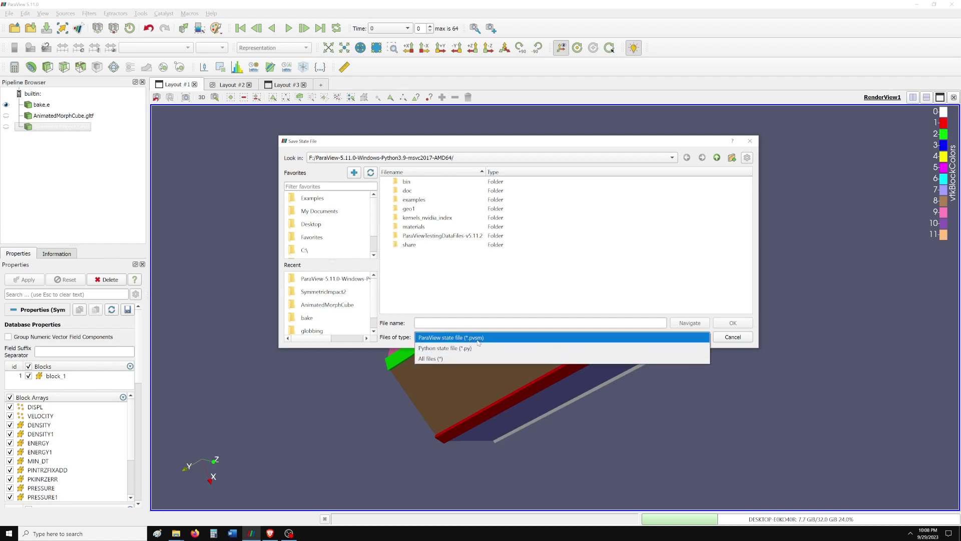
{"action": "left_click", "coordinate": [481, 339]}
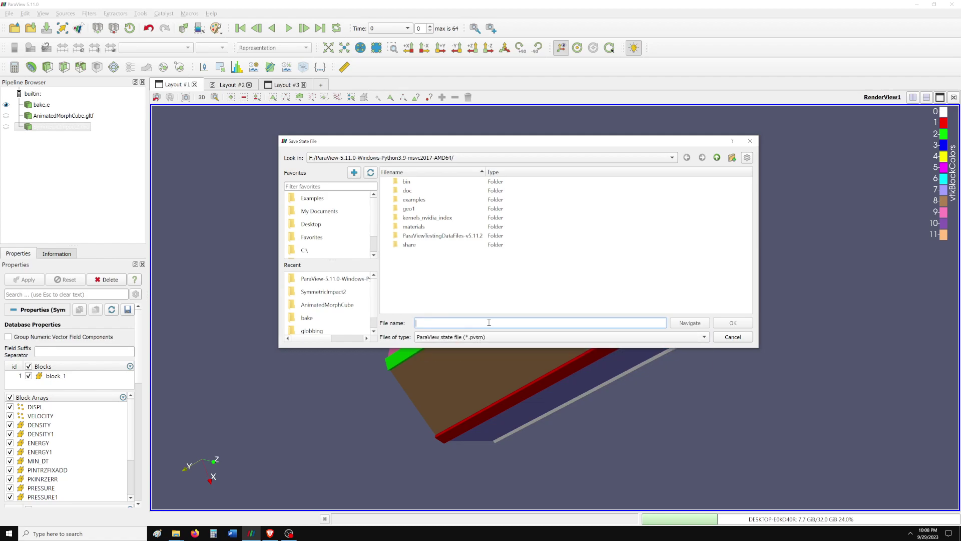
{"action": "left_click", "coordinate": [733, 336]}
{"action": "mouse_move", "coordinate": [503, 170]}
{"action": "left_mouse_down"}
{"action": "mouse_move", "coordinate": [460, 239]}
{"action": "mouse_move", "coordinate": [481, 228]}
{"action": "mouse_move", "coordinate": [467, 249]}
{"action": "left_mouse_up"}
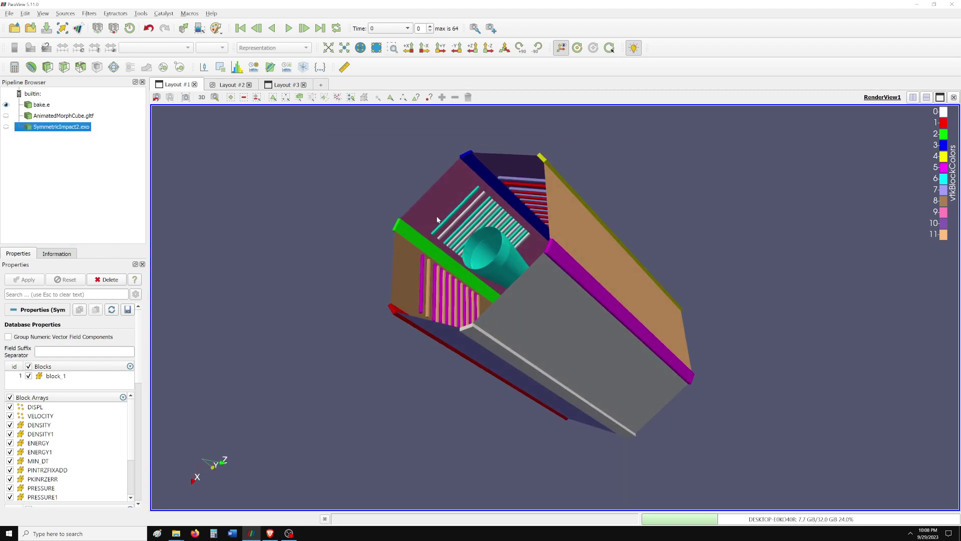
{"action": "left_click_drag", "start_coordinate": [526, 187], "coordinate": [505, 195]}
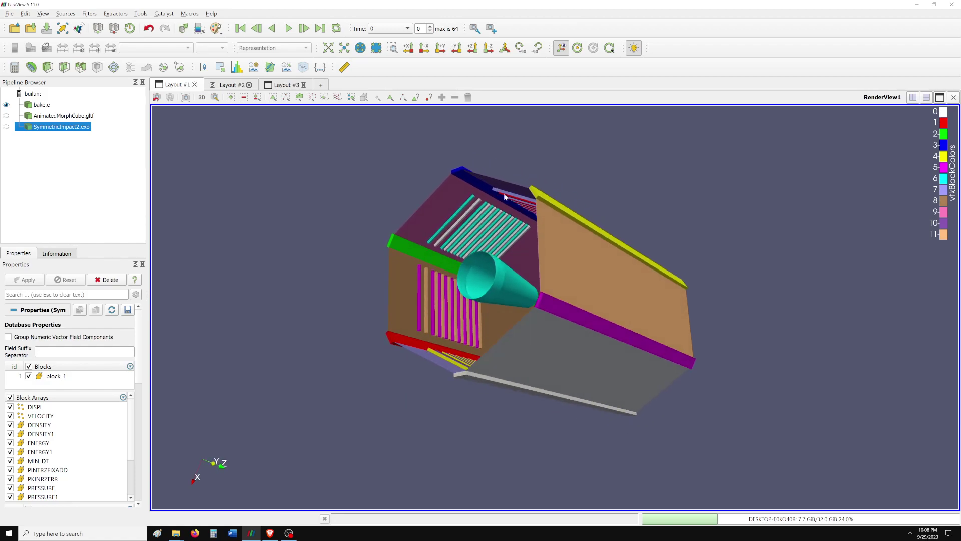
- Save the session state as a .pvsm file named 'pvsm of bake'
{"action": "left_click", "coordinate": [46, 28]}
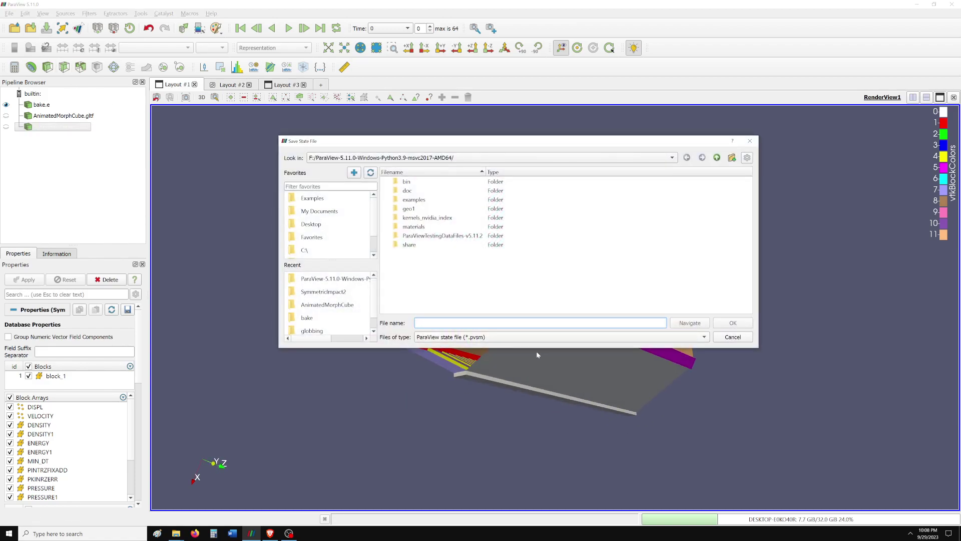
{"action": "left_click", "coordinate": [471, 338]}
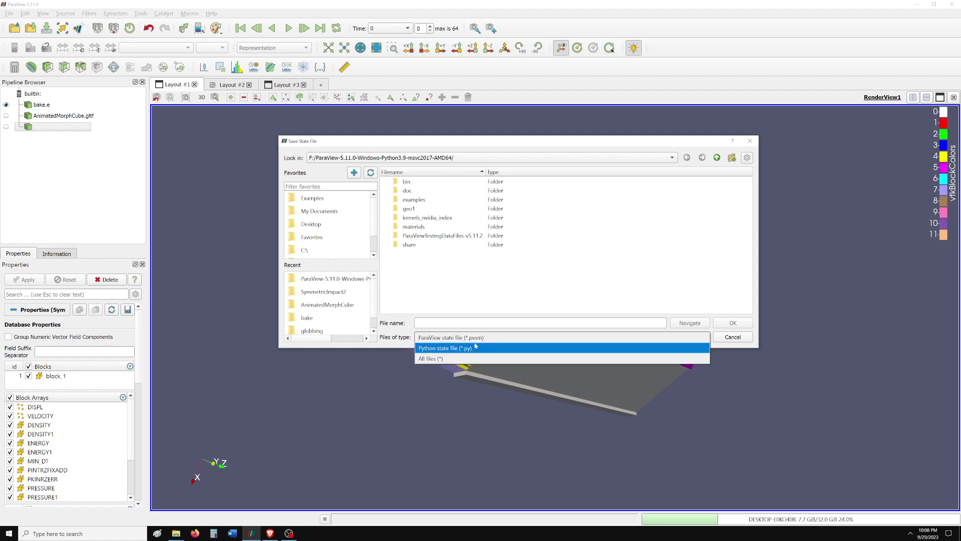
{"action": "left_click", "coordinate": [474, 338]}
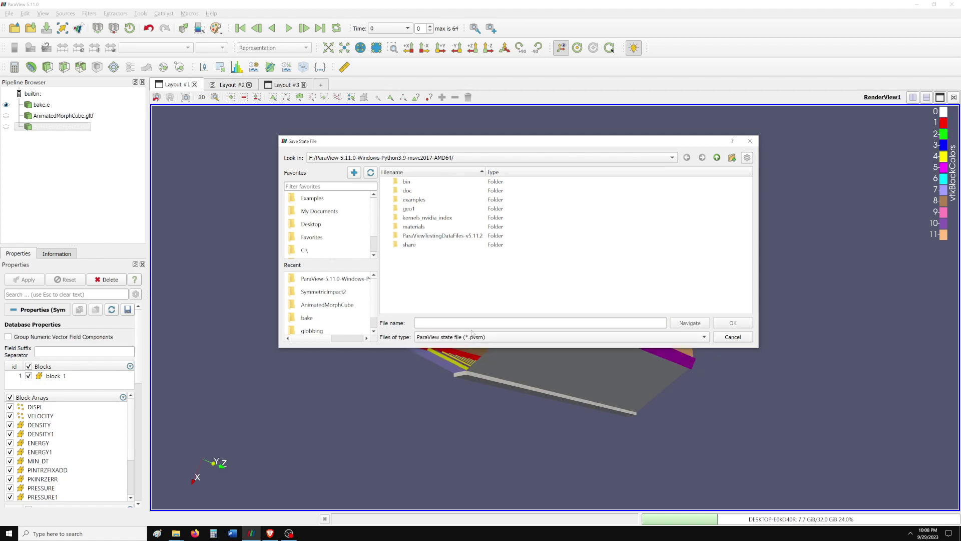
{"action": "left_click", "coordinate": [476, 323]}
{"action": "type", "text": "stat"}
{"action": "key", "text": "BackSpace"}
{"action": "key", "text": "BackSpace"}
{"action": "key", "text": "BackSpace"}
{"action": "type", "text": "p"}
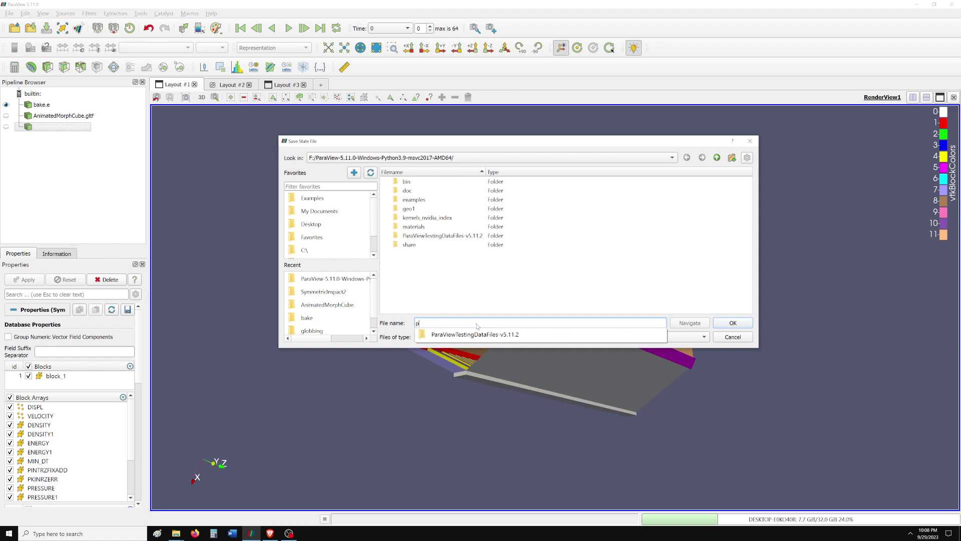
{"action": "type", "text": "v"}
{"action": "key", "text": "BackSpace"}
{"action": "type", "text": "vsm "}
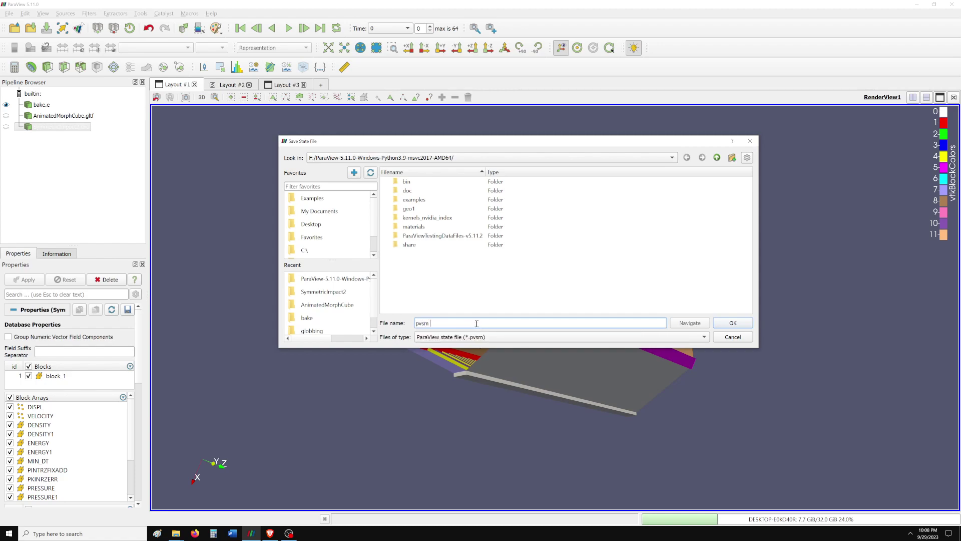
{"action": "type", "text": "of bake"}
{"action": "left_click", "coordinate": [731, 324]}
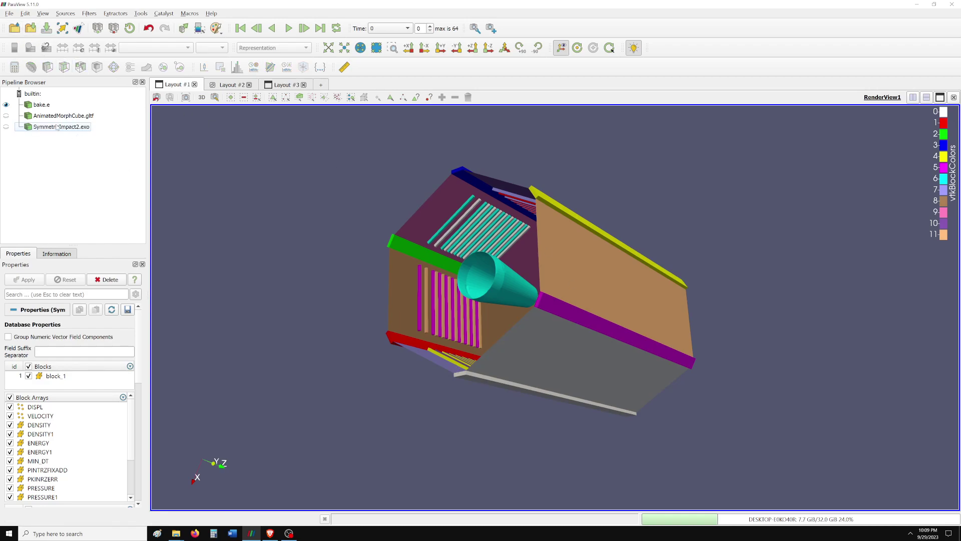
- Save bake.e as CSV file 'data' in the ParaView-5.11.0 folder with default writer settings
{"action": "left_click", "coordinate": [42, 104]}
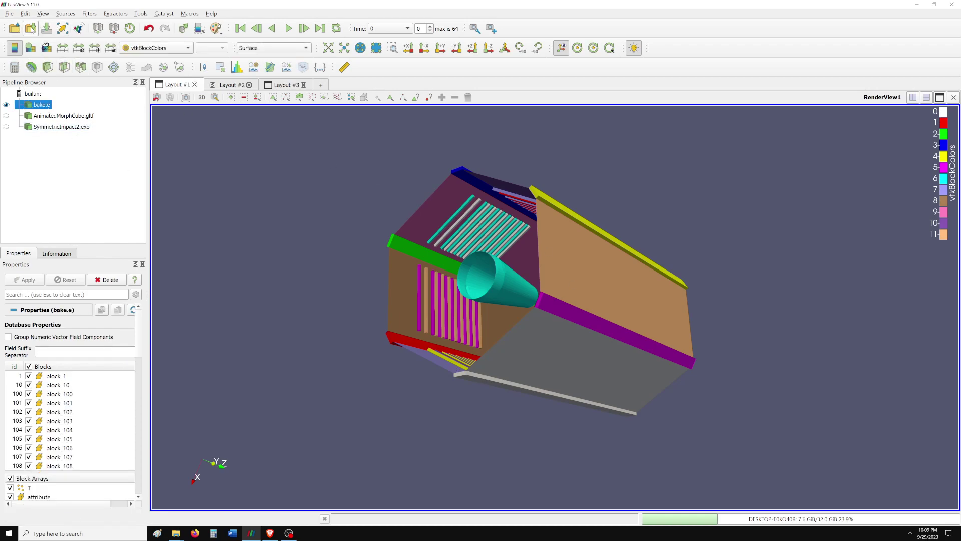
{"action": "left_click", "coordinate": [30, 28]}
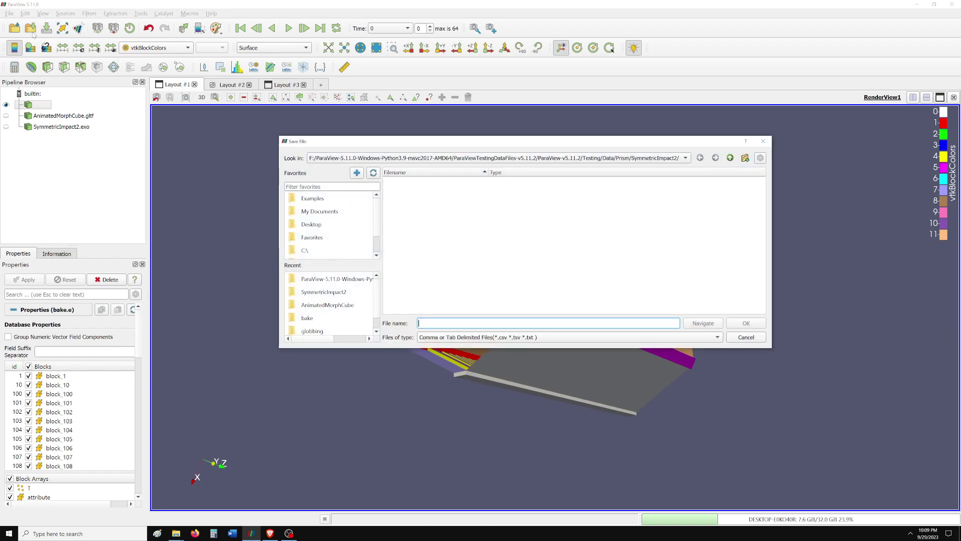
{"action": "left_click", "coordinate": [516, 338]}
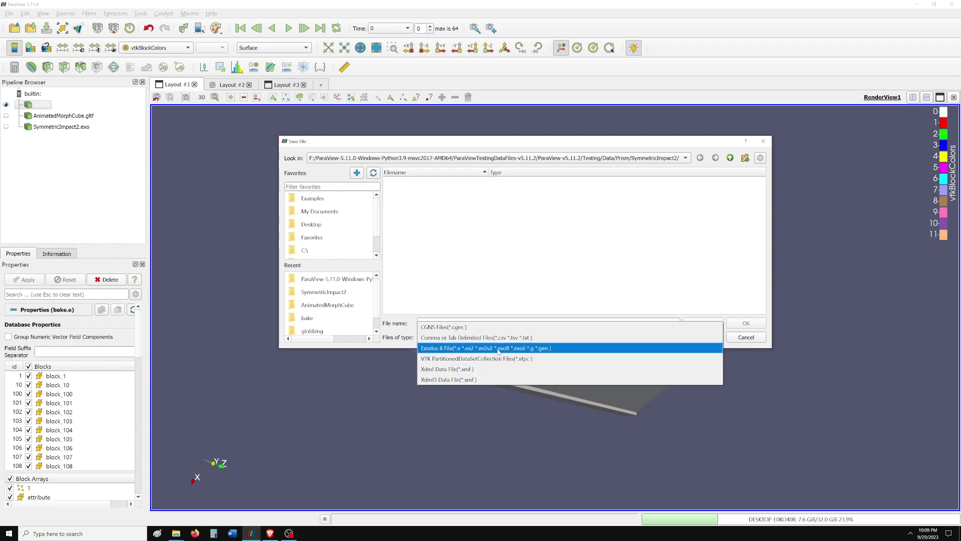
{"action": "left_click", "coordinate": [433, 339]}
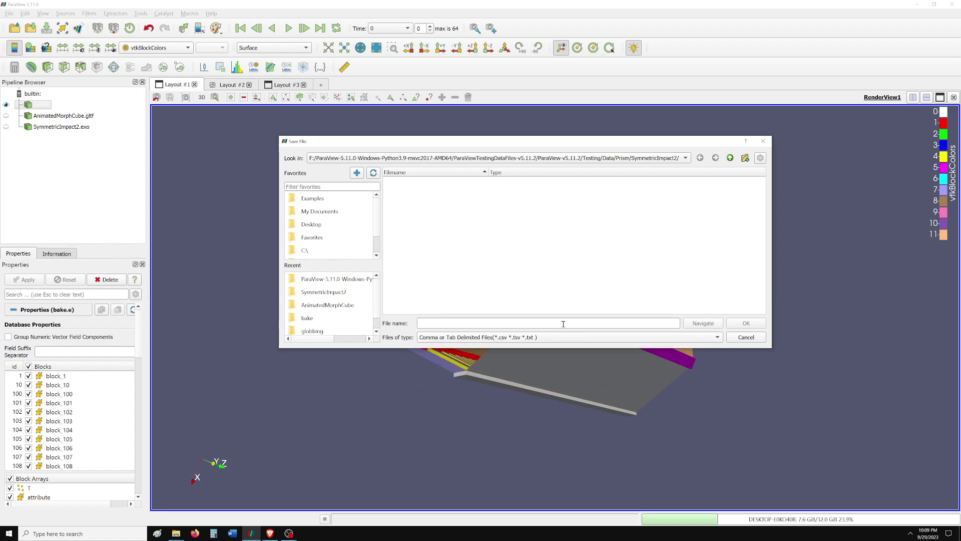
{"action": "left_click", "coordinate": [560, 158]}
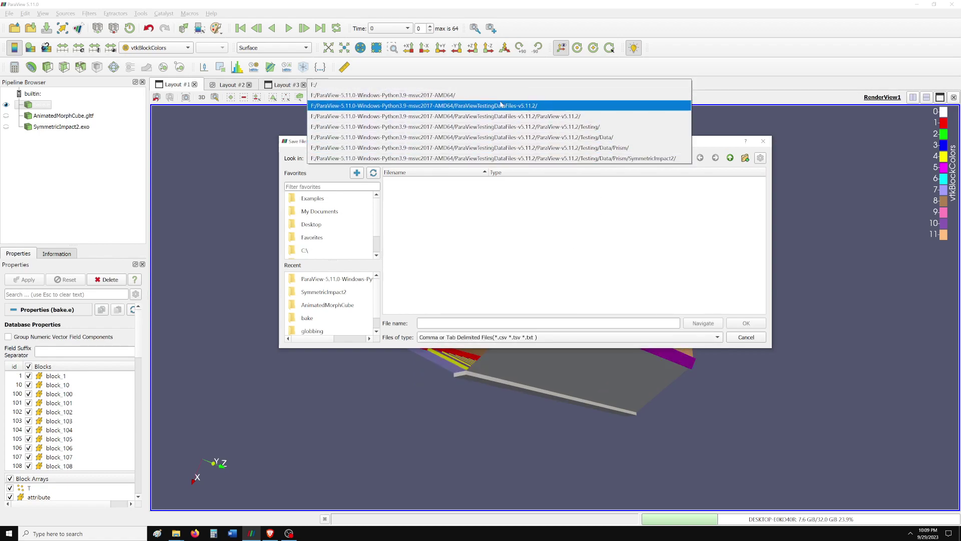
{"action": "left_click", "coordinate": [501, 96]}
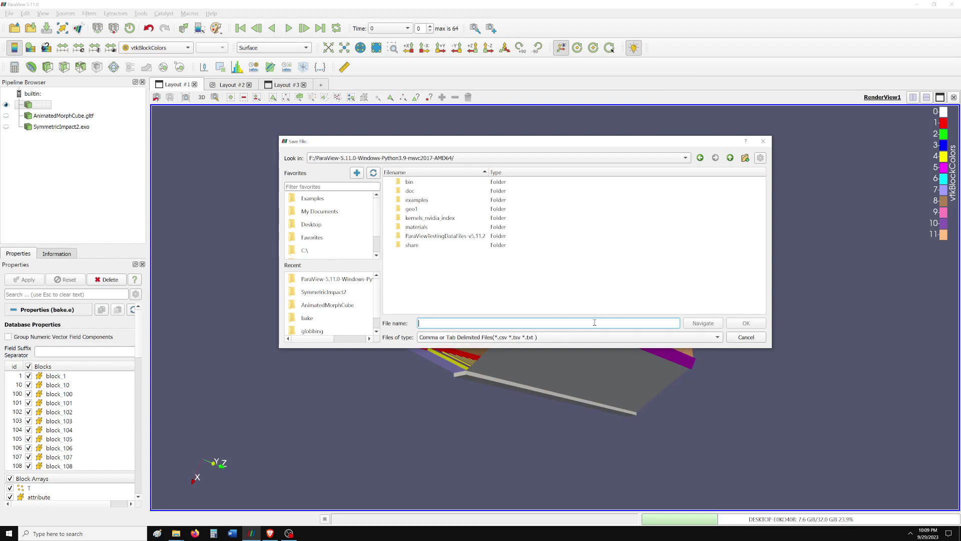
{"action": "type", "text": "data"}
{"action": "left_click", "coordinate": [746, 323]}
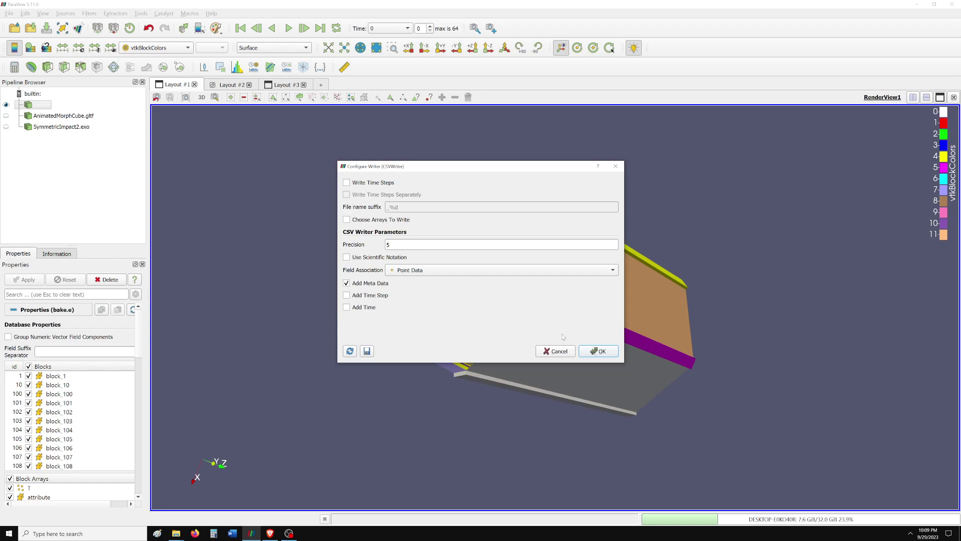
{"action": "left_click", "coordinate": [598, 351]}
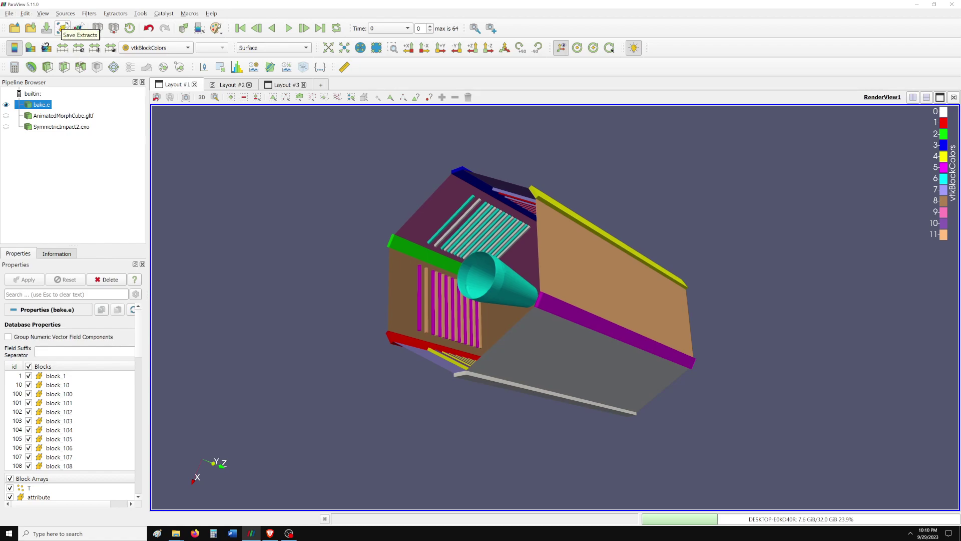
- Export the scene as a PDF named bake with default export options
{"action": "left_click", "coordinate": [9, 14]}
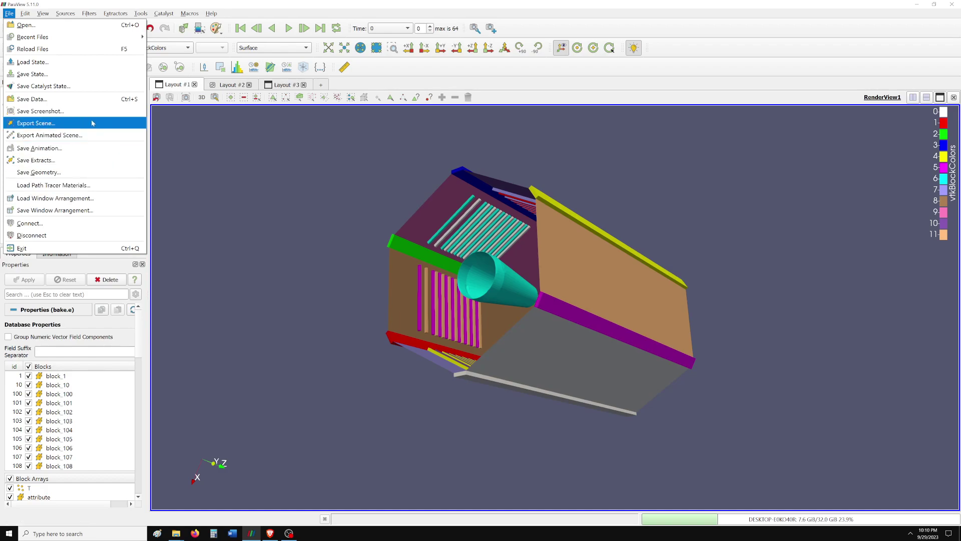
{"action": "left_click", "coordinate": [57, 123]}
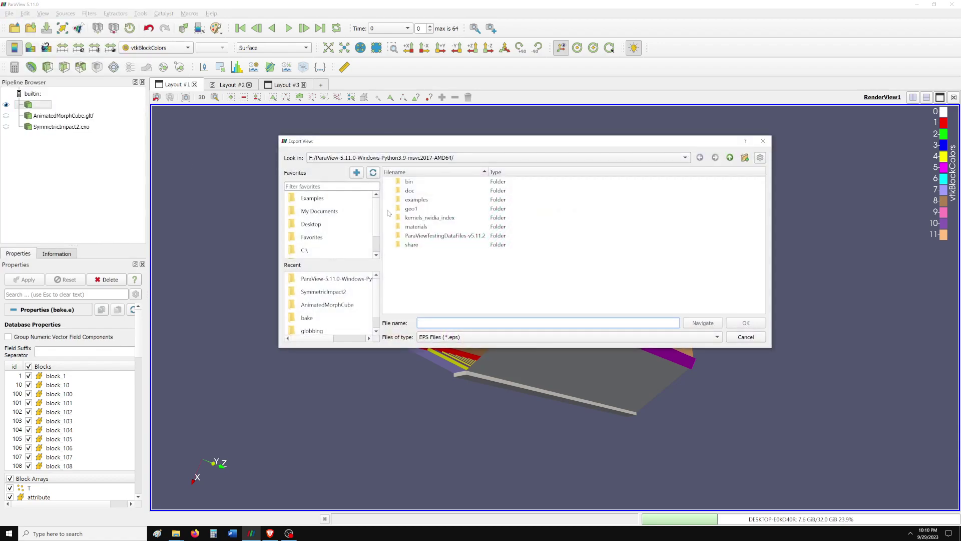
{"action": "left_click", "coordinate": [458, 339]}
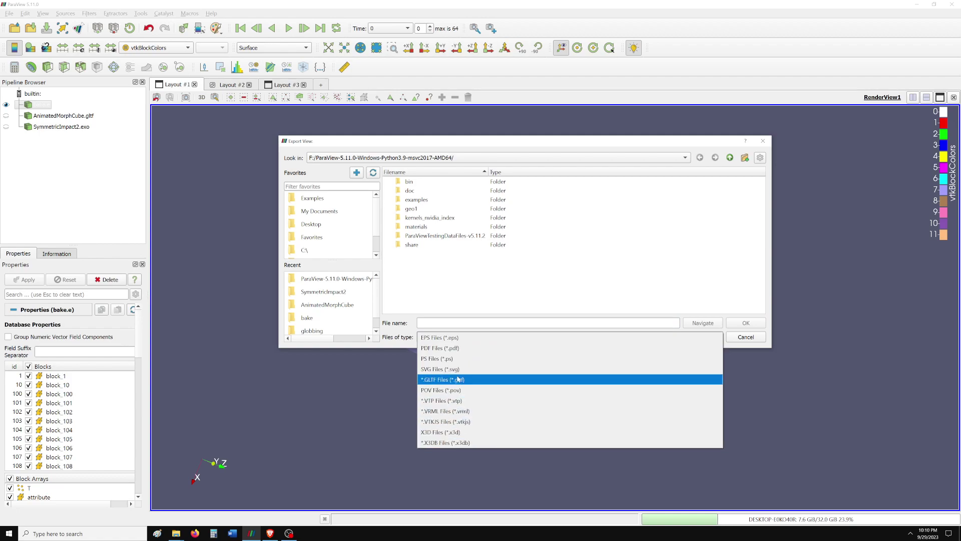
{"action": "left_click", "coordinate": [463, 348]}
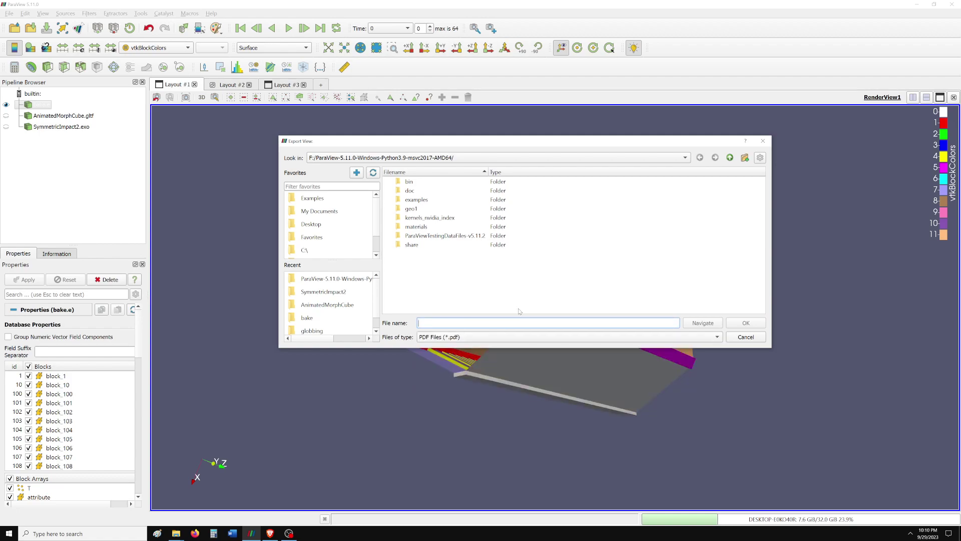
{"action": "type", "text": "bake"}
{"action": "left_click", "coordinate": [745, 323]}
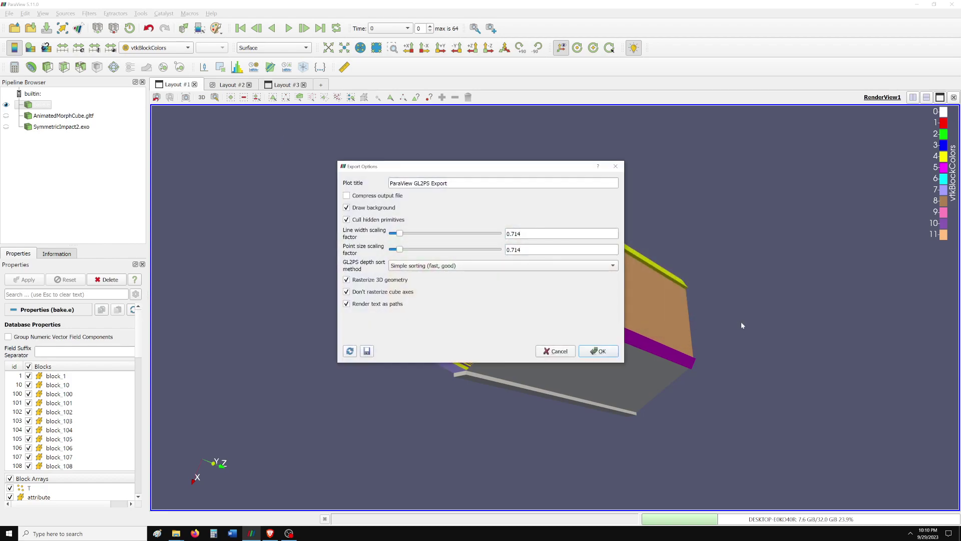
{"action": "left_click", "coordinate": [600, 351]}
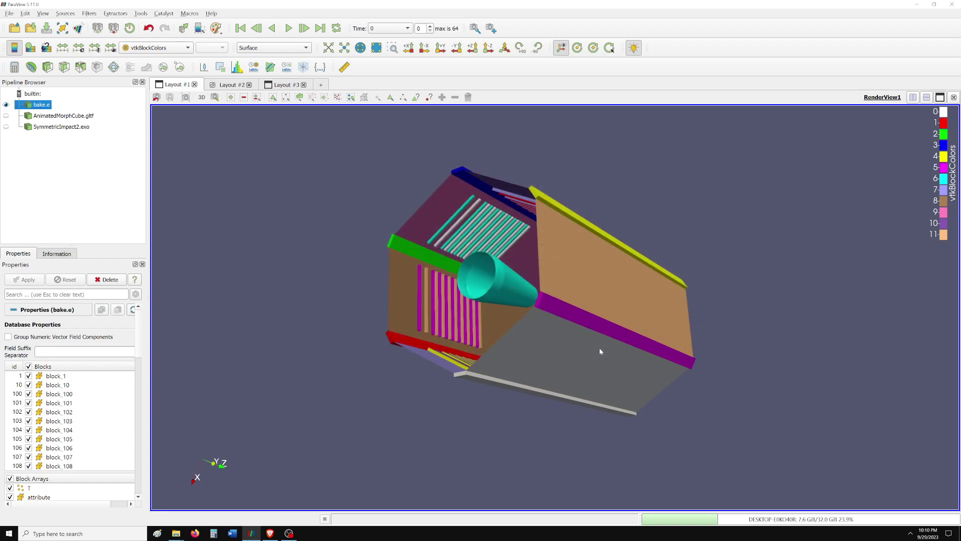
- Export the animated scene as bake, then close the progress window once errors appear
{"action": "left_click", "coordinate": [9, 13]}
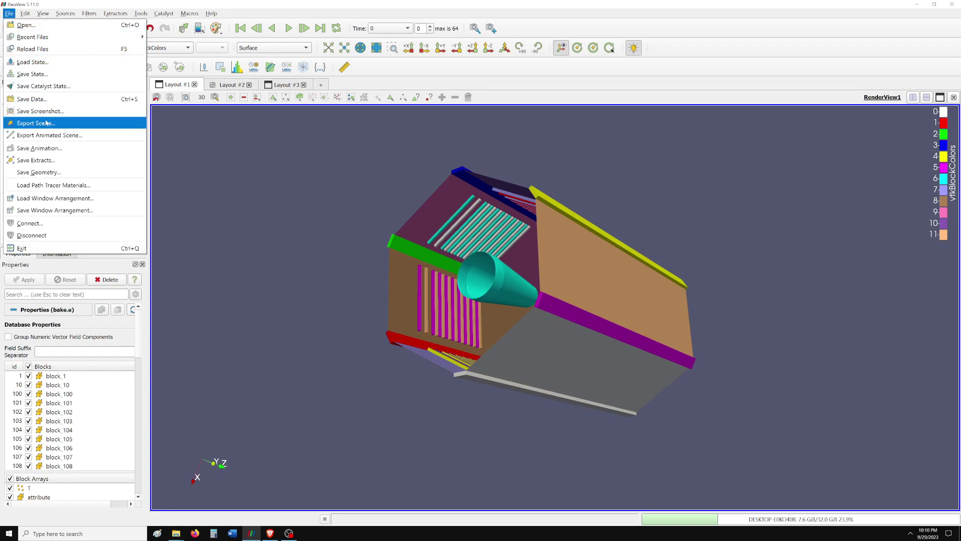
{"action": "left_click", "coordinate": [47, 136]}
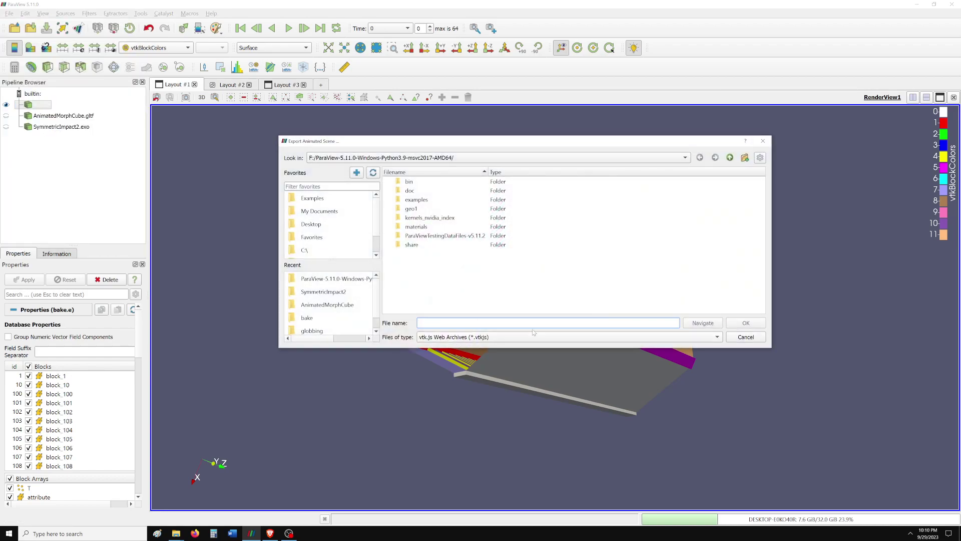
{"action": "type", "text": "bake"}
{"action": "key", "text": "Return"}
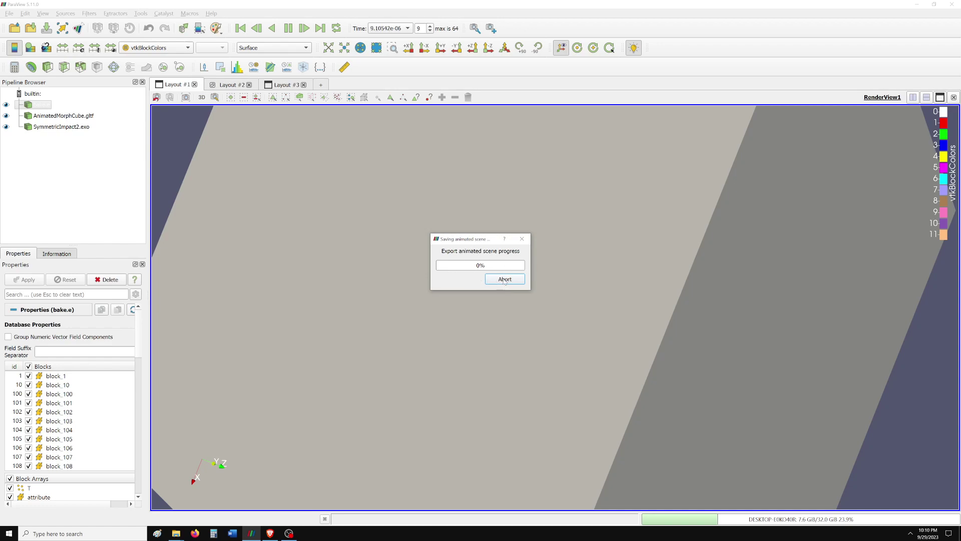
{"action": "left_click", "coordinate": [522, 239]}
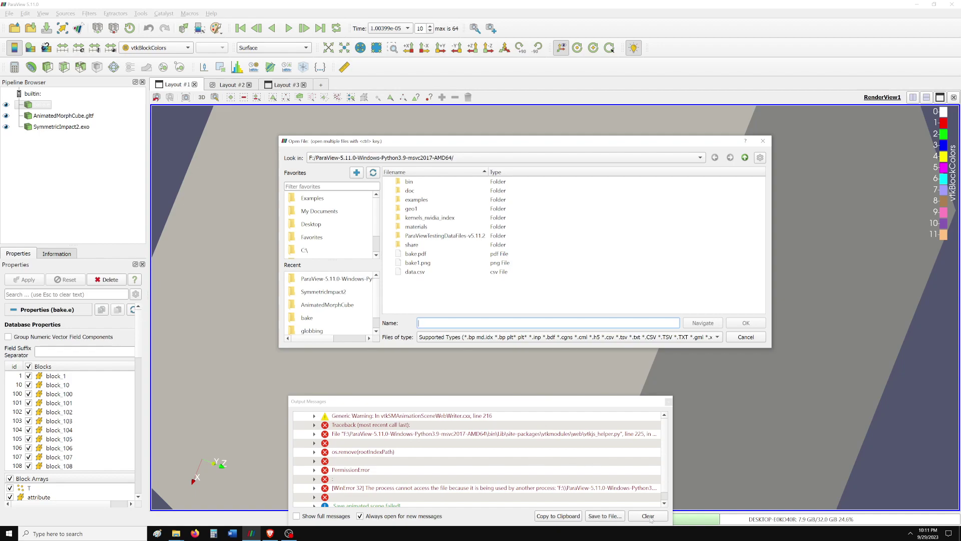
- Close the open-file and error message windows and orbit the cube
{"action": "left_click", "coordinate": [749, 338]}
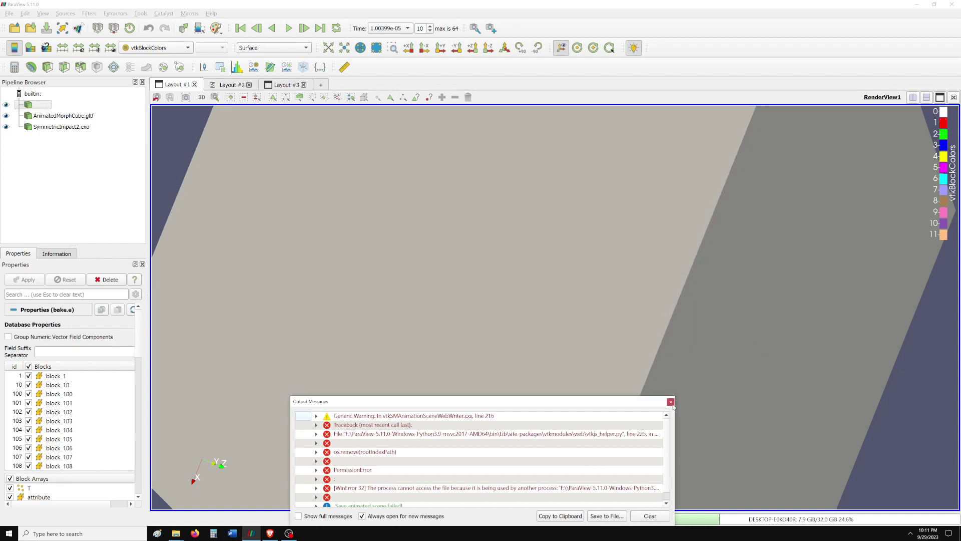
{"action": "left_click", "coordinate": [668, 401]}
{"action": "scroll", "coordinate": [538, 362], "scroll_direction": "down", "scroll_amount": 5}
{"action": "mouse_move", "coordinate": [494, 322]}
{"action": "left_mouse_down"}
{"action": "mouse_move", "coordinate": [558, 316]}
{"action": "mouse_move", "coordinate": [517, 322]}
{"action": "mouse_move", "coordinate": [436, 269]}
{"action": "mouse_move", "coordinate": [497, 204]}
{"action": "mouse_move", "coordinate": [403, 223]}
{"action": "mouse_move", "coordinate": [420, 219]}
{"action": "mouse_move", "coordinate": [477, 333]}
{"action": "mouse_move", "coordinate": [611, 296]}
{"action": "mouse_move", "coordinate": [378, 259]}
{"action": "mouse_move", "coordinate": [703, 346]}
{"action": "mouse_move", "coordinate": [580, 245]}
{"action": "mouse_move", "coordinate": [325, 247]}
{"action": "mouse_move", "coordinate": [276, 200]}
{"action": "left_mouse_up"}
{"action": "mouse_move", "coordinate": [610, 233]}
{"action": "left_mouse_down"}
{"action": "mouse_move", "coordinate": [442, 154]}
{"action": "mouse_move", "coordinate": [242, 110]}
{"action": "left_mouse_up"}
- Flip through the layout tabs back to Layout #1, orbit the cube, and start Save Geometry
{"action": "left_click", "coordinate": [231, 85]}
{"action": "left_click", "coordinate": [178, 84]}
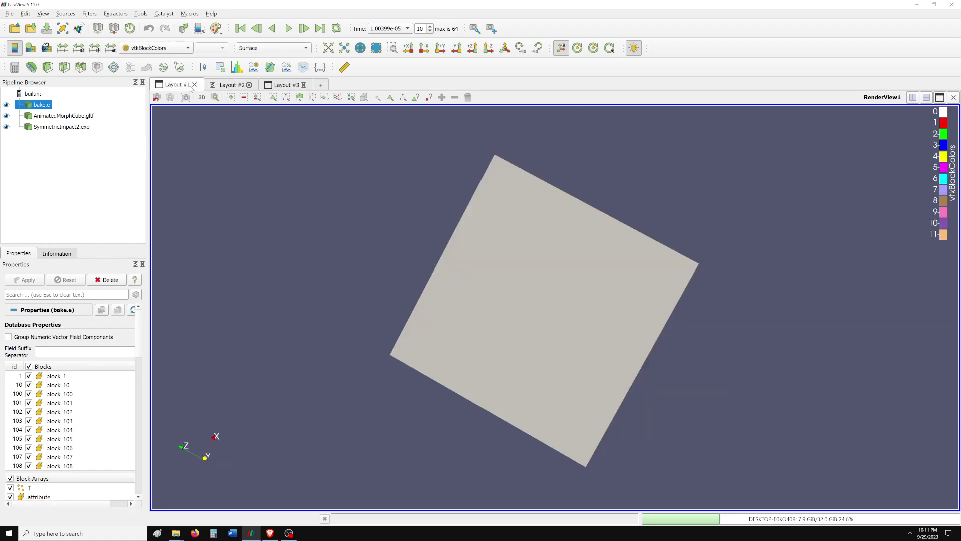
{"action": "left_click", "coordinate": [286, 84]}
{"action": "left_click", "coordinate": [230, 84]}
{"action": "left_click", "coordinate": [181, 85]}
{"action": "mouse_move", "coordinate": [516, 225]}
{"action": "left_mouse_down"}
{"action": "mouse_move", "coordinate": [395, 298]}
{"action": "mouse_move", "coordinate": [510, 328]}
{"action": "mouse_move", "coordinate": [628, 292]}
{"action": "mouse_move", "coordinate": [409, 224]}
{"action": "mouse_move", "coordinate": [639, 223]}
{"action": "mouse_move", "coordinate": [634, 247]}
{"action": "mouse_move", "coordinate": [608, 235]}
{"action": "left_mouse_up"}
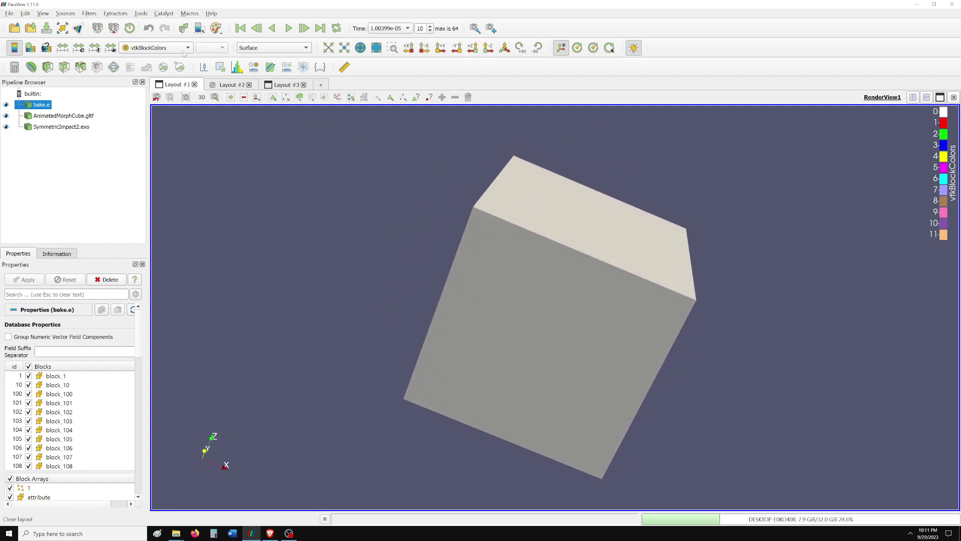
{"action": "left_click", "coordinate": [10, 13]}
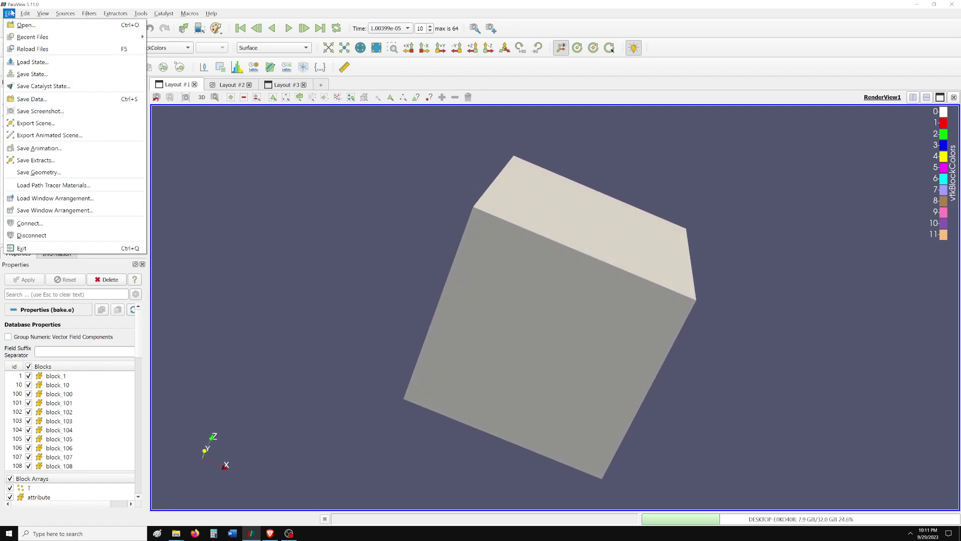
{"action": "left_click", "coordinate": [63, 173]}
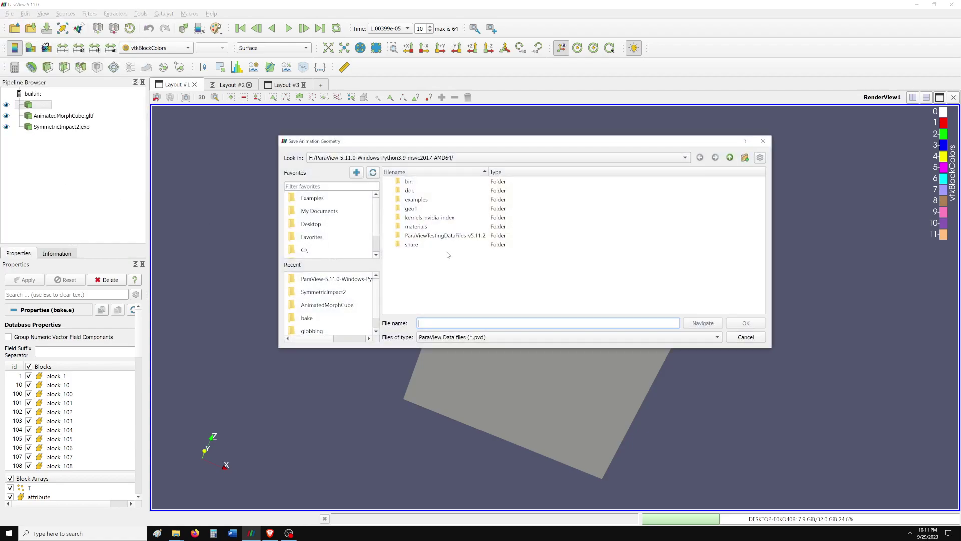
- Save the animation geometry as 'bake', keeping the ParaView Data (*.pvd) file type
{"action": "left_click", "coordinate": [483, 337]}
{"action": "left_click", "coordinate": [483, 339]}
{"action": "type", "text": "b"}
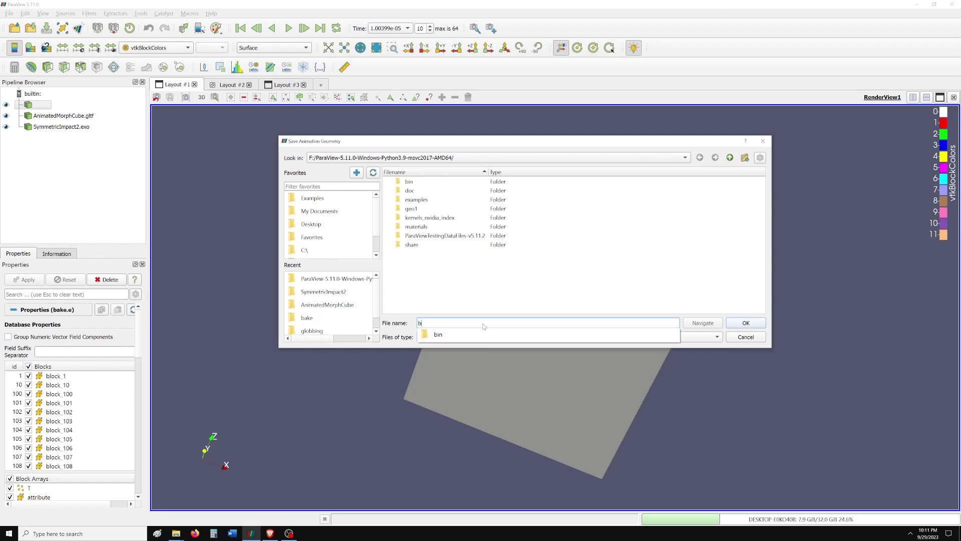
{"action": "type", "text": "ake"}
{"action": "left_click", "coordinate": [761, 325]}
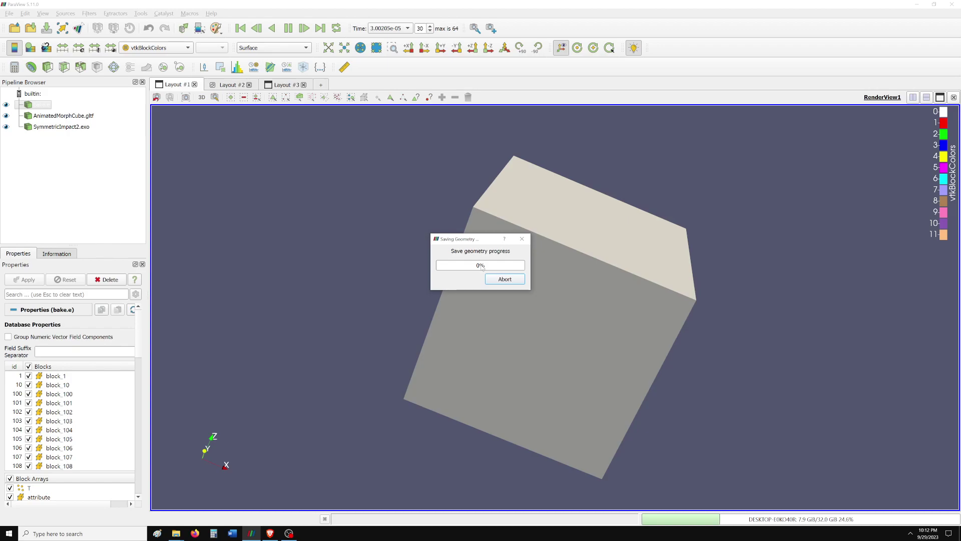
- Abort the geometry save, orbit the cube to its top face, and cancel renaming AnimatedMorphCube.gltf
{"action": "left_click", "coordinate": [503, 281]}
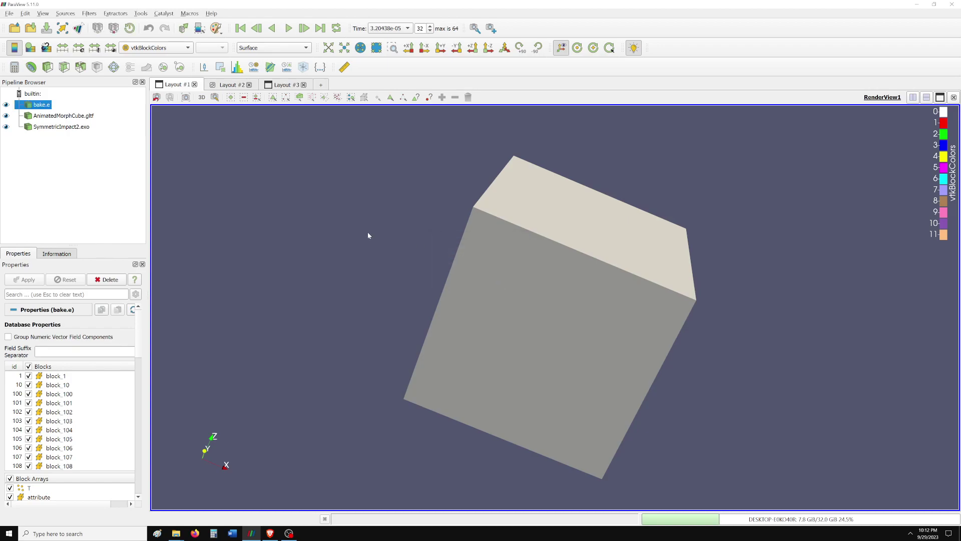
{"action": "mouse_move", "coordinate": [355, 199]}
{"action": "left_mouse_down"}
{"action": "mouse_move", "coordinate": [521, 263]}
{"action": "mouse_move", "coordinate": [483, 284]}
{"action": "left_mouse_up"}
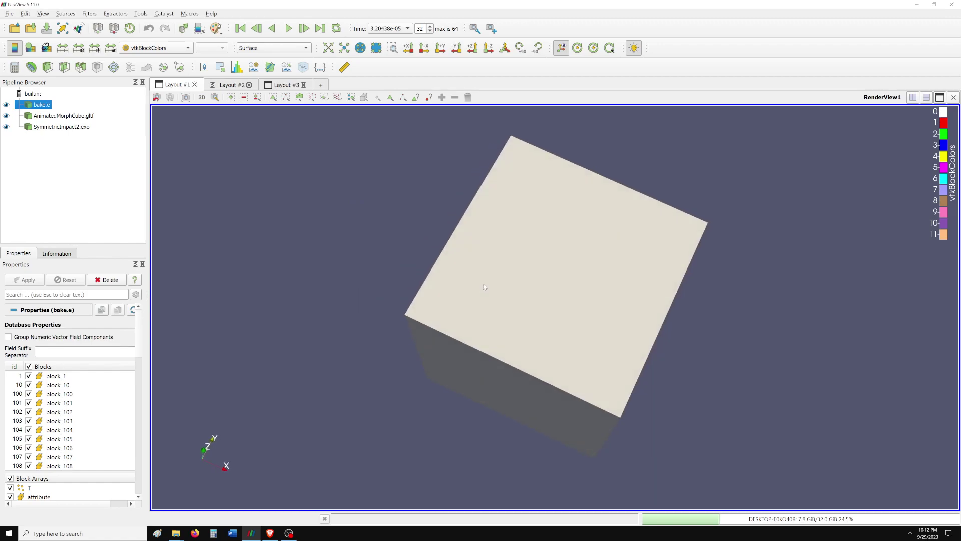
{"action": "double_click", "coordinate": [75, 116]}
{"action": "key", "text": "Escape"}
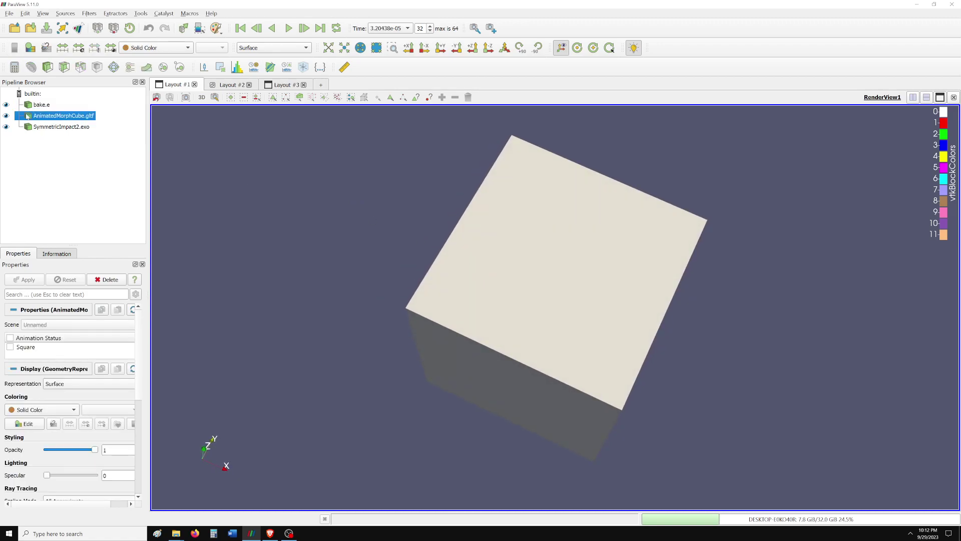
- Look through Layouts #2 and #3, selecting SymmetricImpact2.exo to check its block arrays
{"action": "left_click", "coordinate": [230, 86]}
{"action": "left_click", "coordinate": [286, 85]}
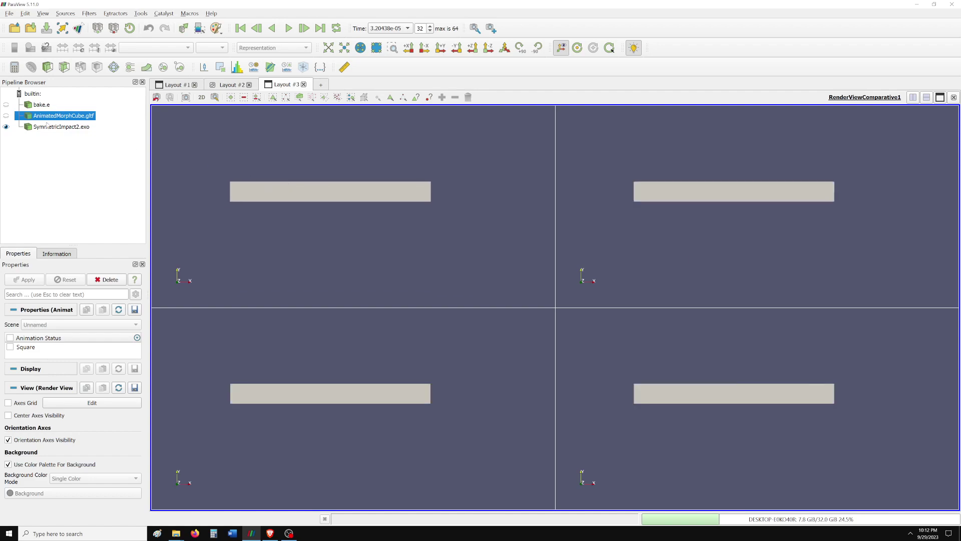
{"action": "left_click", "coordinate": [68, 126]}
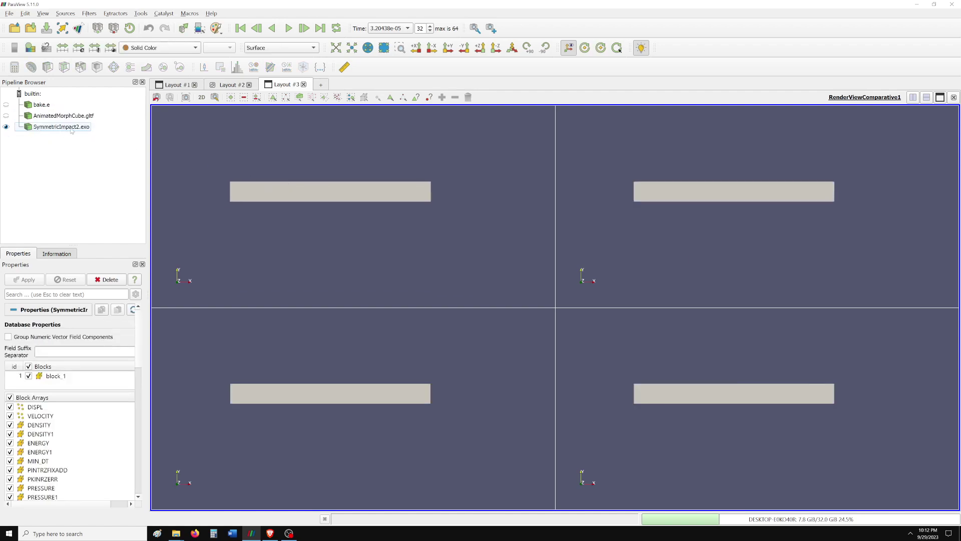
{"action": "left_click", "coordinate": [228, 84]}
- Add a fourth layout with an empty Render View, select AnimatedMorphCube.gltf, and dismiss Open File
{"action": "left_click", "coordinate": [321, 85]}
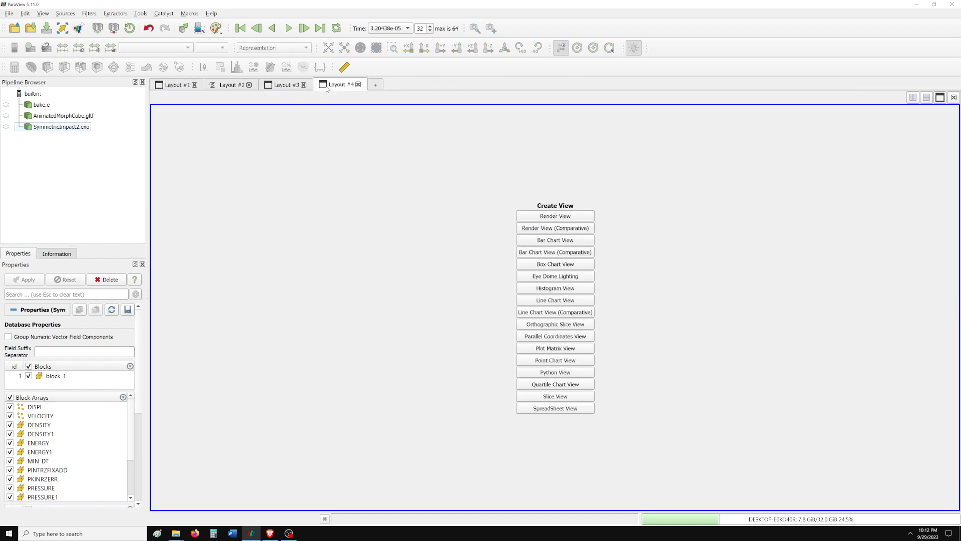
{"action": "left_click", "coordinate": [541, 217]}
{"action": "left_click", "coordinate": [48, 117]}
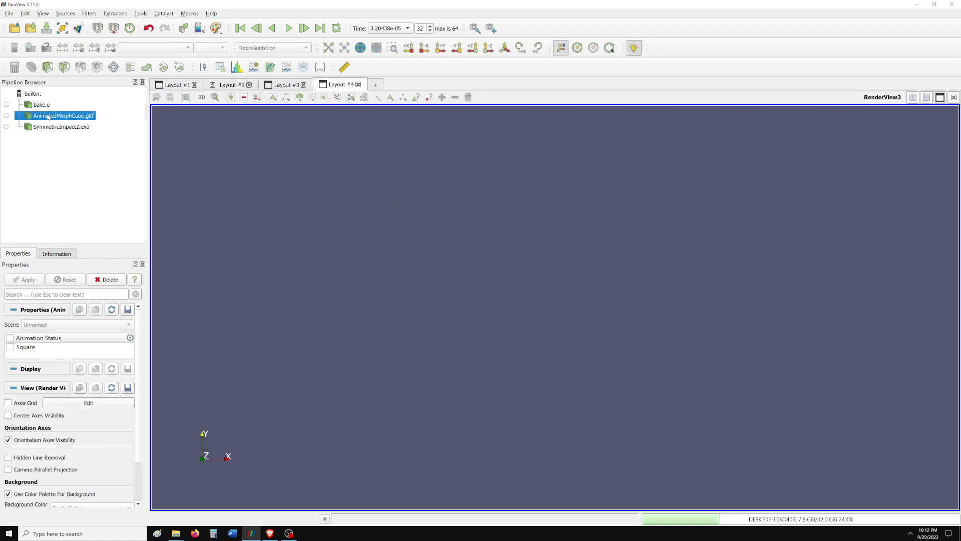
{"action": "key", "text": "ctrl+o"}
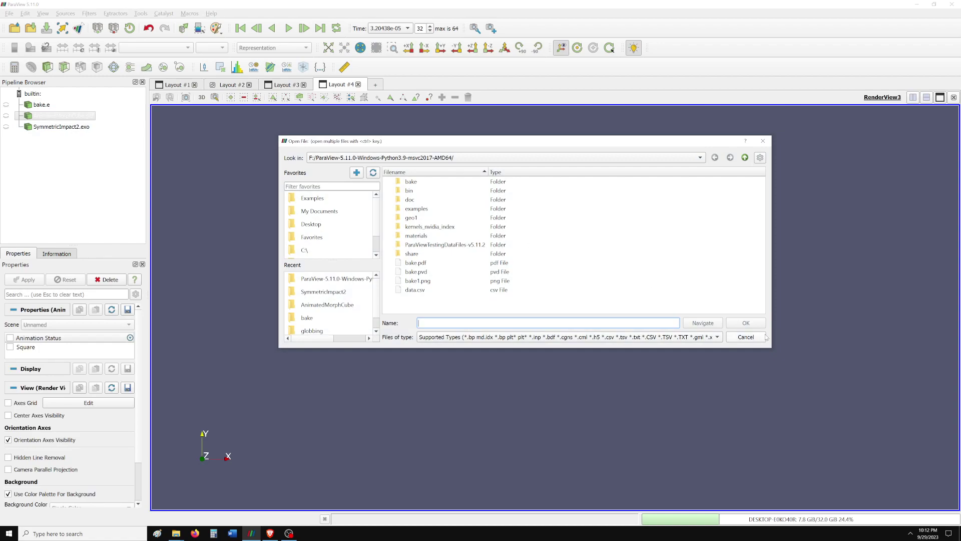
{"action": "key", "text": "Escape"}
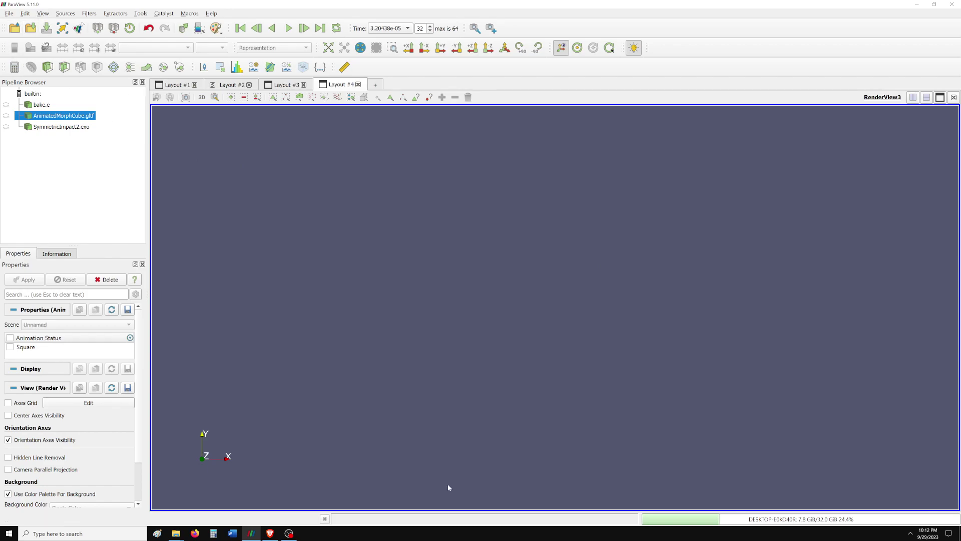
- From File Explorer, view bake.pdf in Edge, then open the bake1.png screenshot
{"action": "mouse_move", "coordinate": [175, 533]}
{"action": "left_click", "coordinate": [163, 512]}
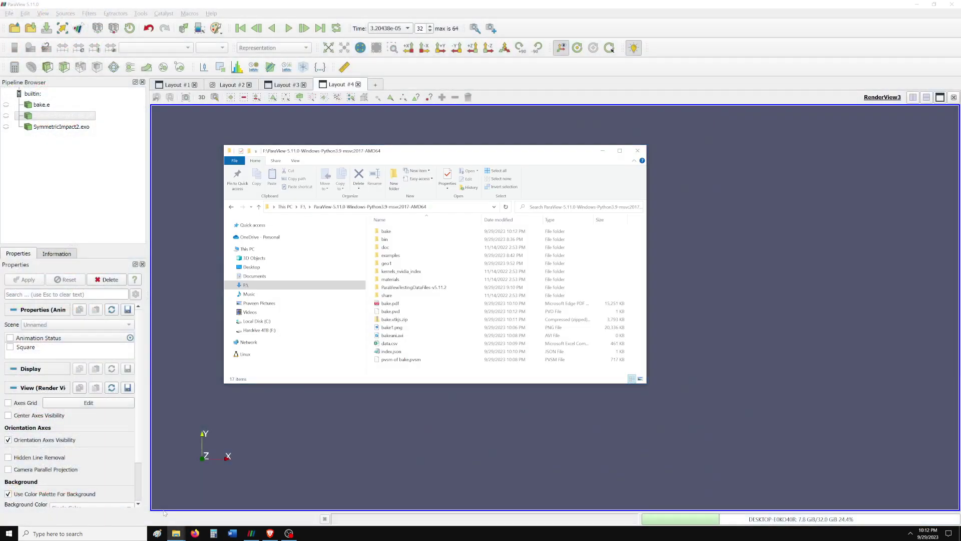
{"action": "double_click", "coordinate": [409, 306]}
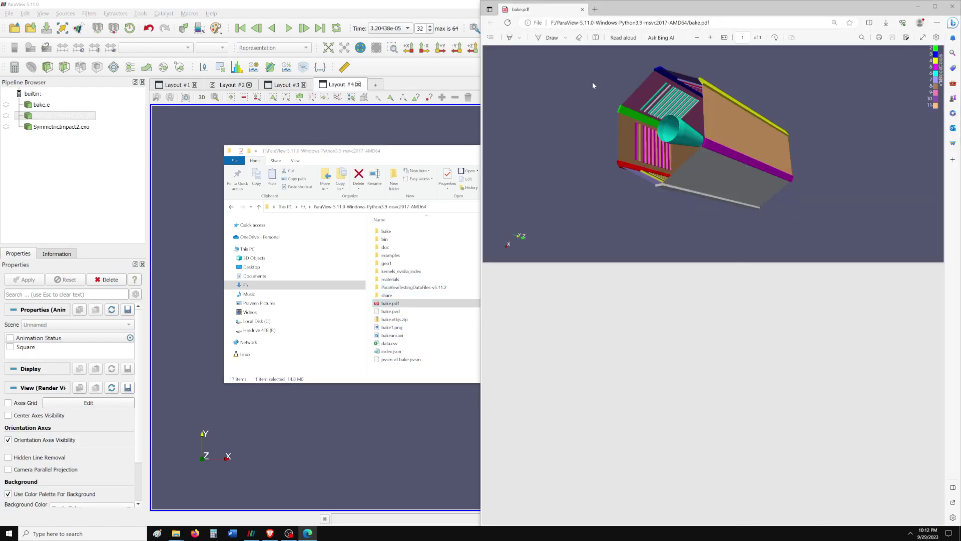
{"action": "left_click", "coordinate": [582, 9]}
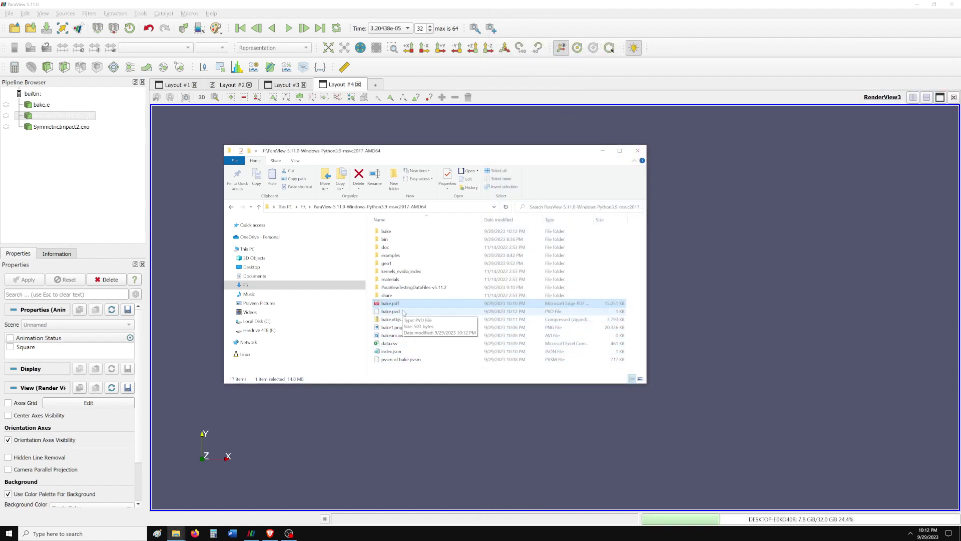
{"action": "double_click", "coordinate": [410, 328]}
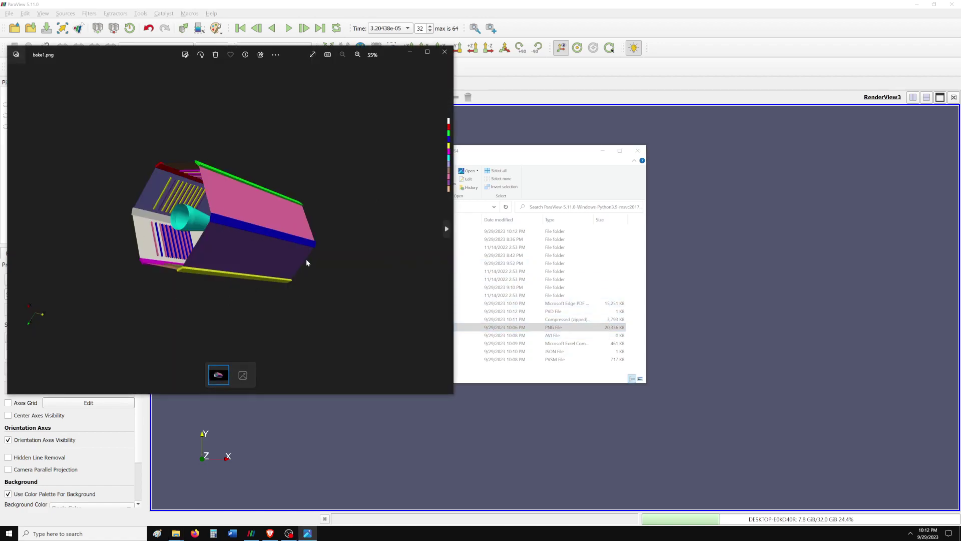
{"action": "left_click", "coordinate": [460, 371]}
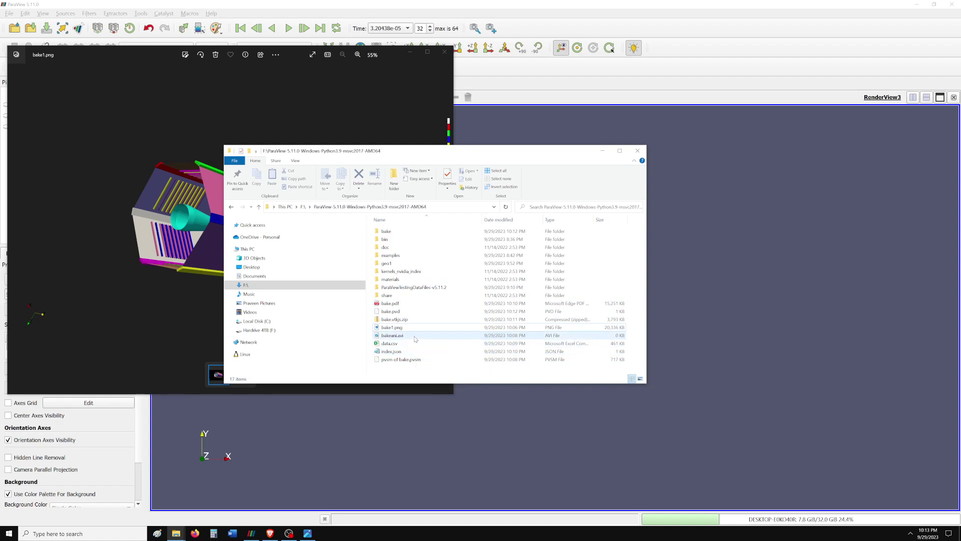
- Browse into the ParaViewTestingDataFiles-v5.11.2 folder and return to the ParaView install folder
{"action": "double_click", "coordinate": [410, 290]}
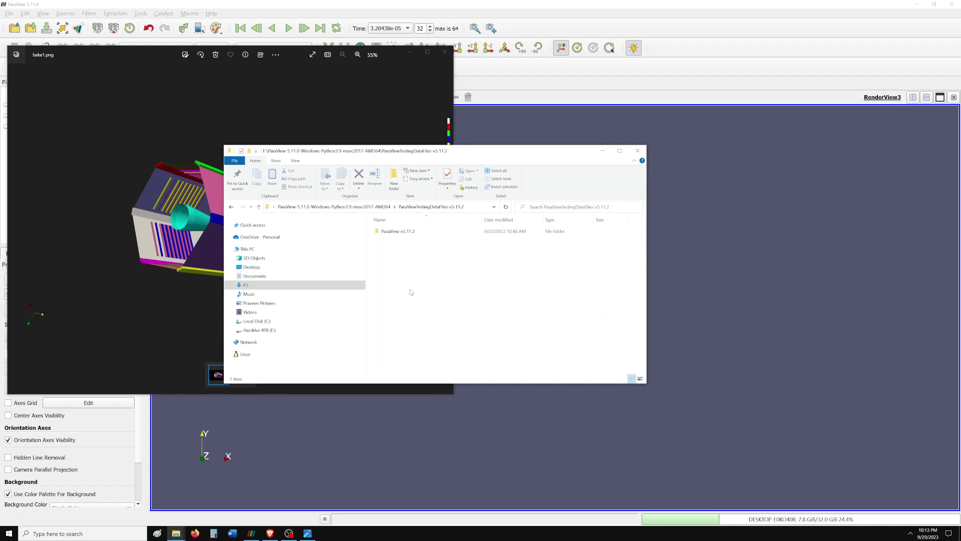
{"action": "double_click", "coordinate": [392, 231]}
{"action": "left_click", "coordinate": [231, 206]}
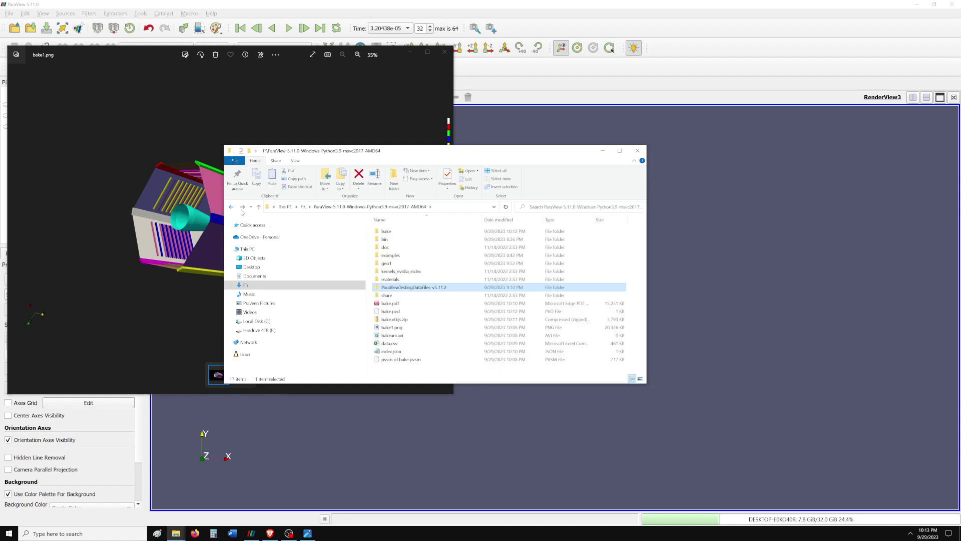
- Attempt to play bakeani.avi, dismiss the can't-play error, and close Movies & TV and Photos
{"action": "double_click", "coordinate": [428, 336]}
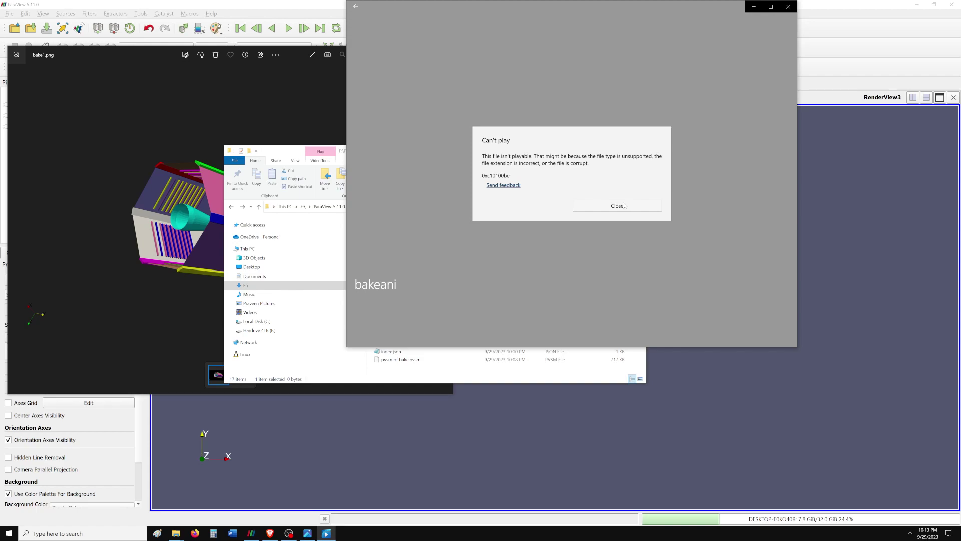
{"action": "left_click", "coordinate": [610, 210]}
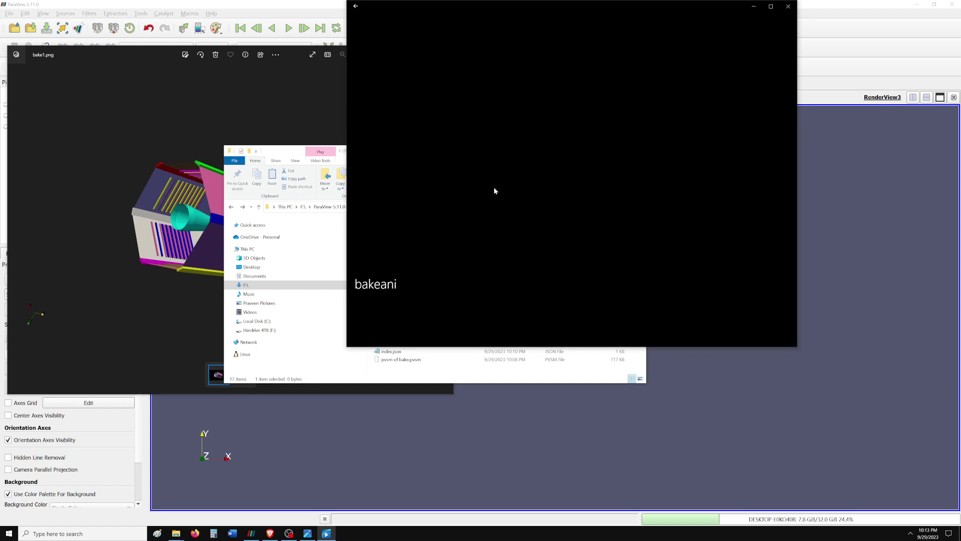
{"action": "left_click", "coordinate": [788, 6]}
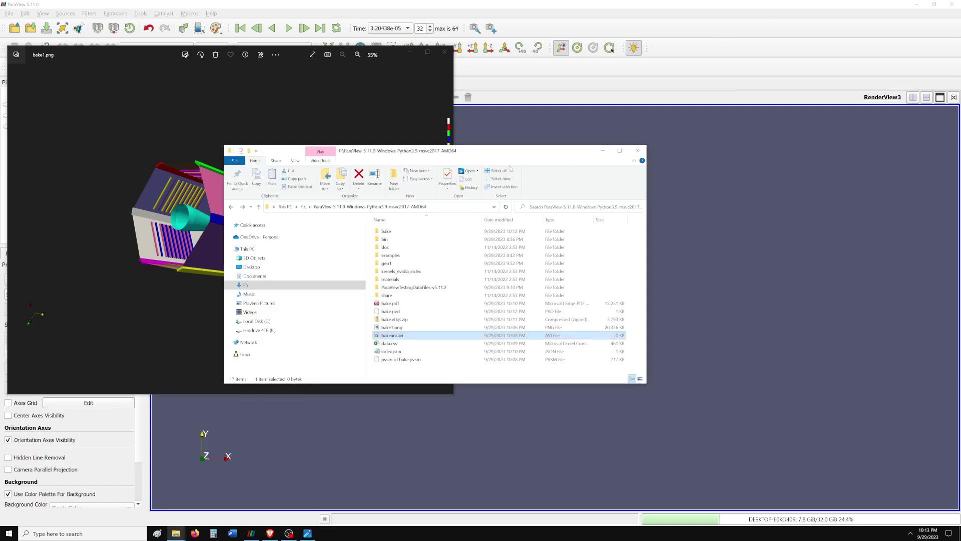
{"action": "left_click", "coordinate": [408, 82]}
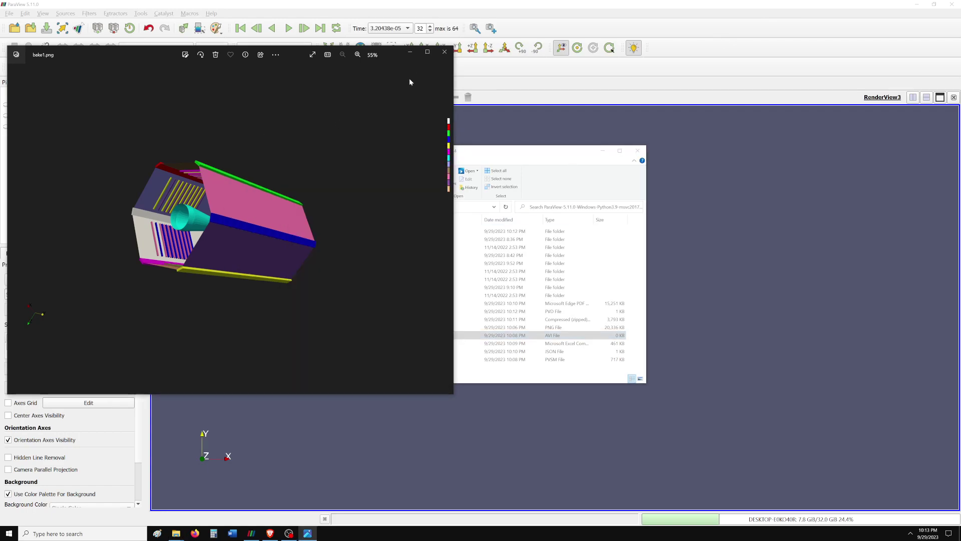
{"action": "left_click", "coordinate": [444, 54]}
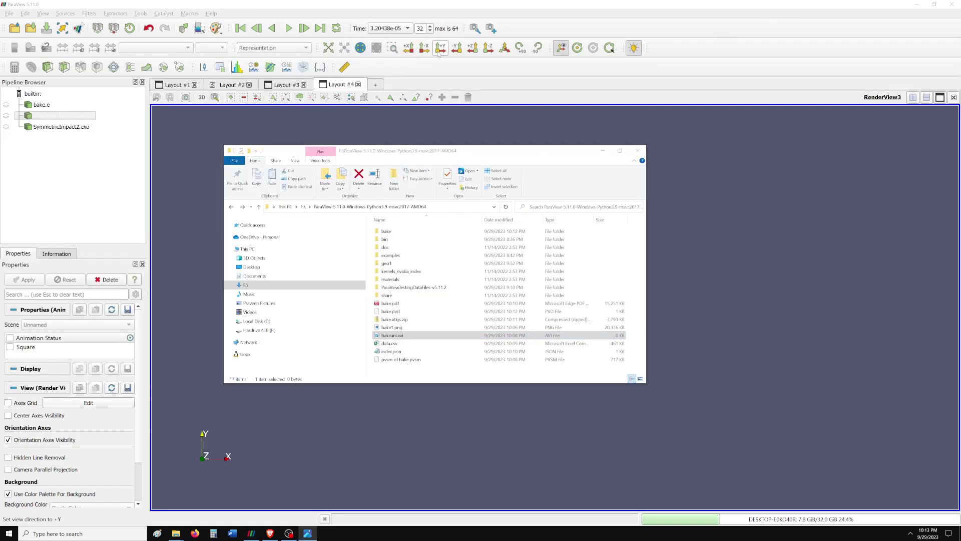
{"action": "left_click", "coordinate": [431, 343]}
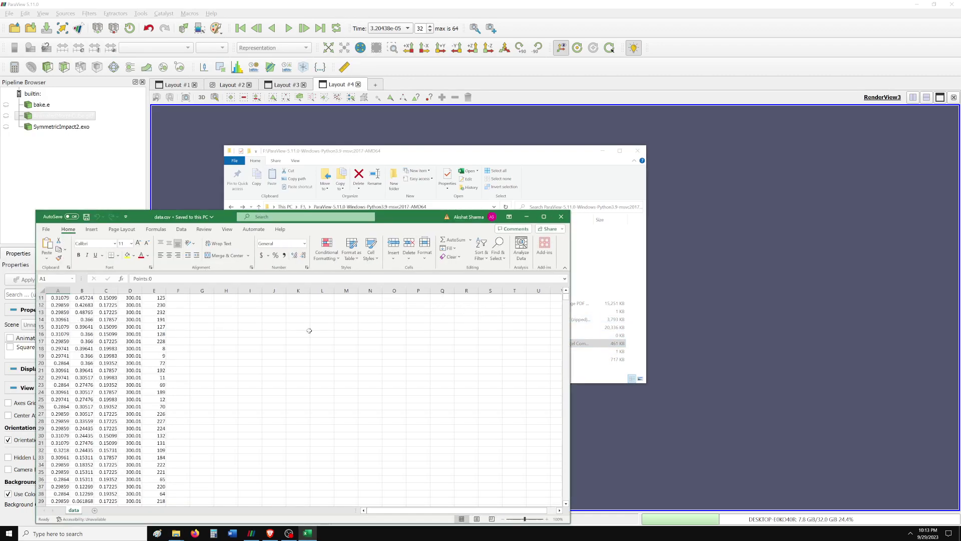
{"action": "scroll", "coordinate": [309, 331], "scroll_direction": "down", "scroll_amount": 9}
{"action": "scroll", "coordinate": [289, 347], "scroll_direction": "down", "scroll_amount": 9}
{"action": "scroll", "coordinate": [285, 351], "scroll_direction": "down", "scroll_amount": 9}
{"action": "scroll", "coordinate": [283, 347], "scroll_direction": "down", "scroll_amount": 8}
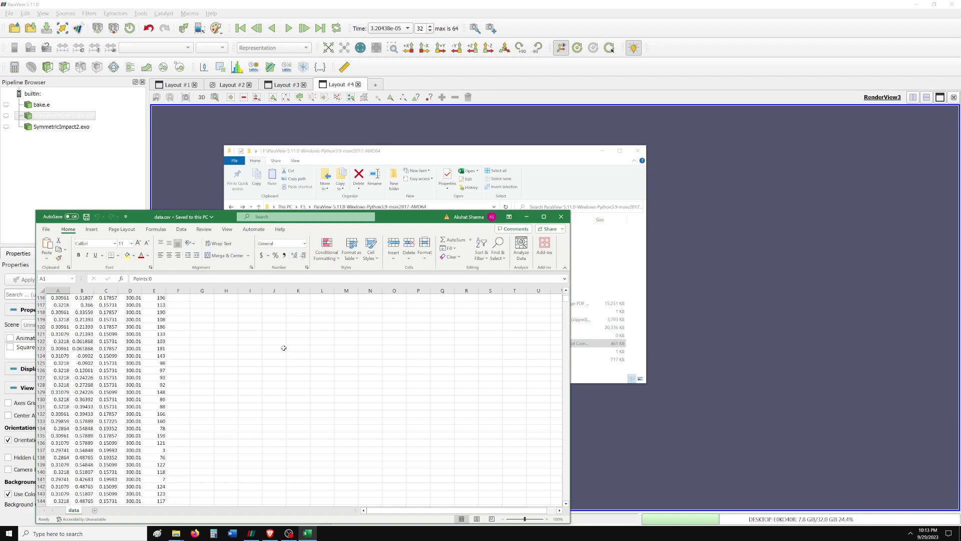
{"action": "mouse_move", "coordinate": [563, 301]}
{"action": "left_mouse_down"}
{"action": "mouse_move", "coordinate": [565, 524]}
{"action": "mouse_move", "coordinate": [564, 278]}
{"action": "left_mouse_up"}
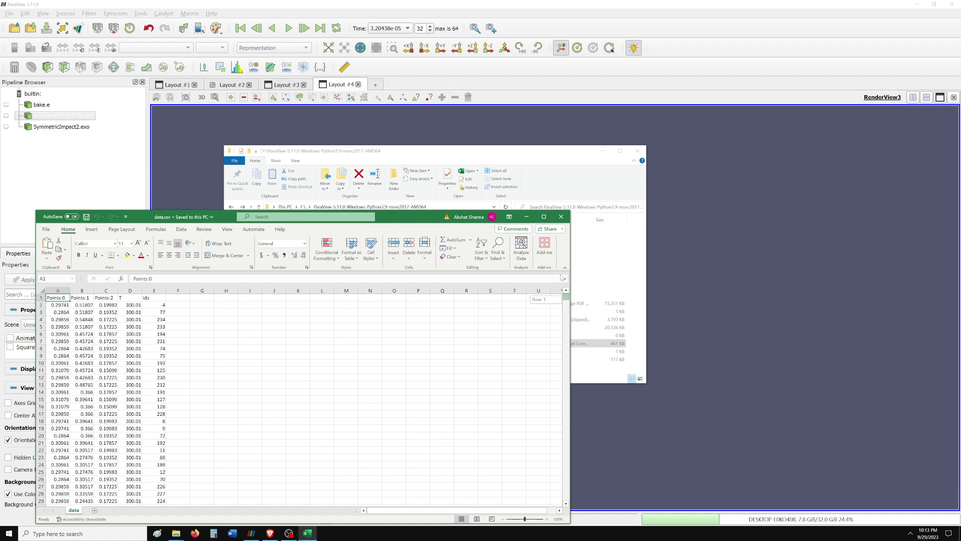
{"action": "left_click", "coordinate": [564, 219]}
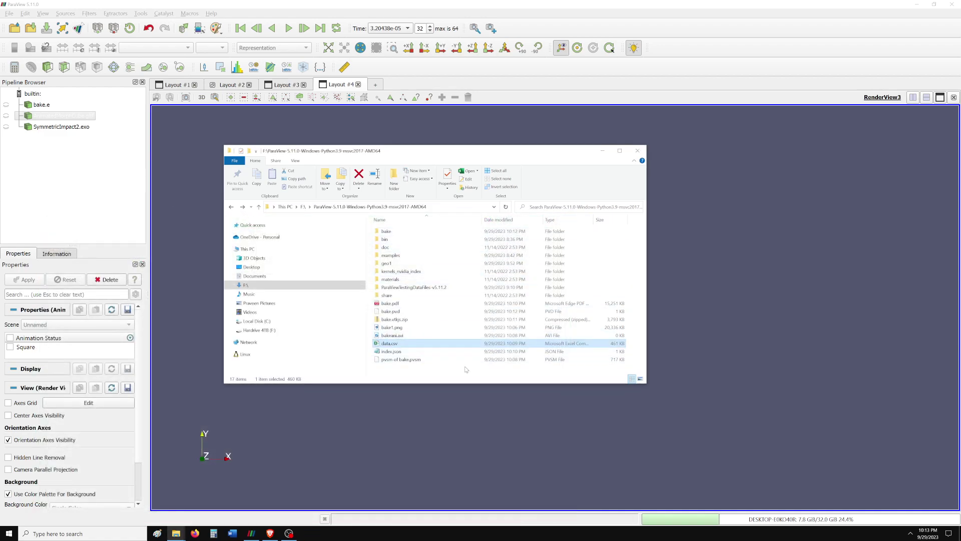
{"action": "double_click", "coordinate": [450, 351]}
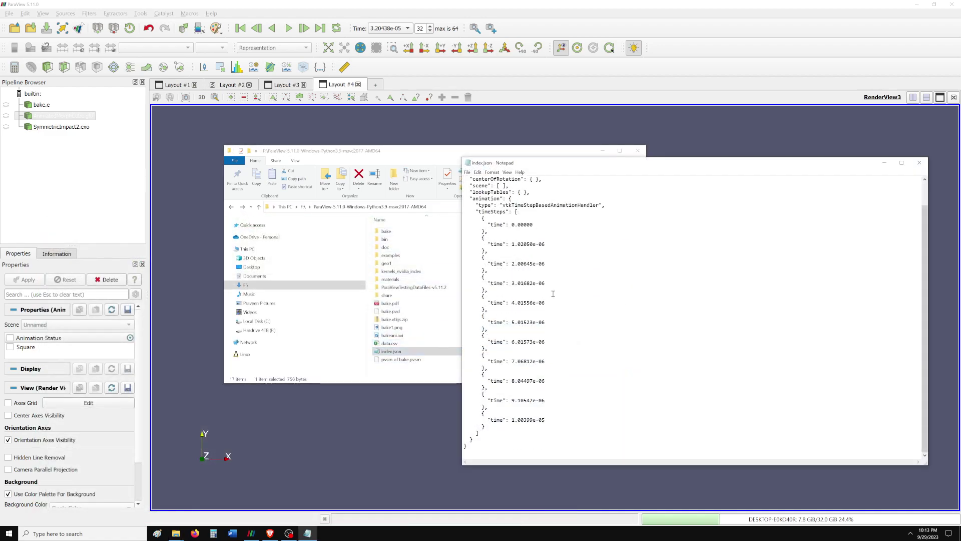
{"action": "left_click", "coordinate": [919, 162]}
{"action": "double_click", "coordinate": [407, 345]}
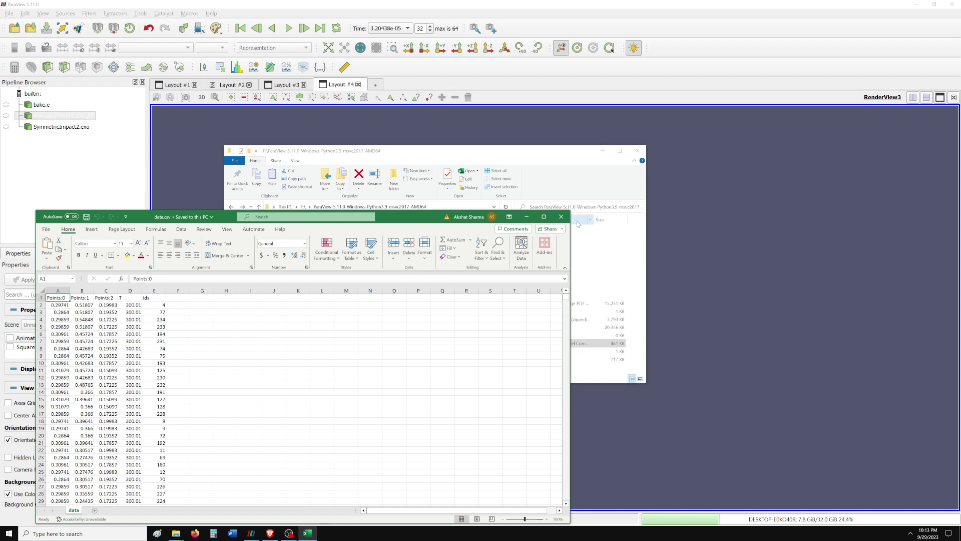
{"action": "left_click", "coordinate": [561, 216]}
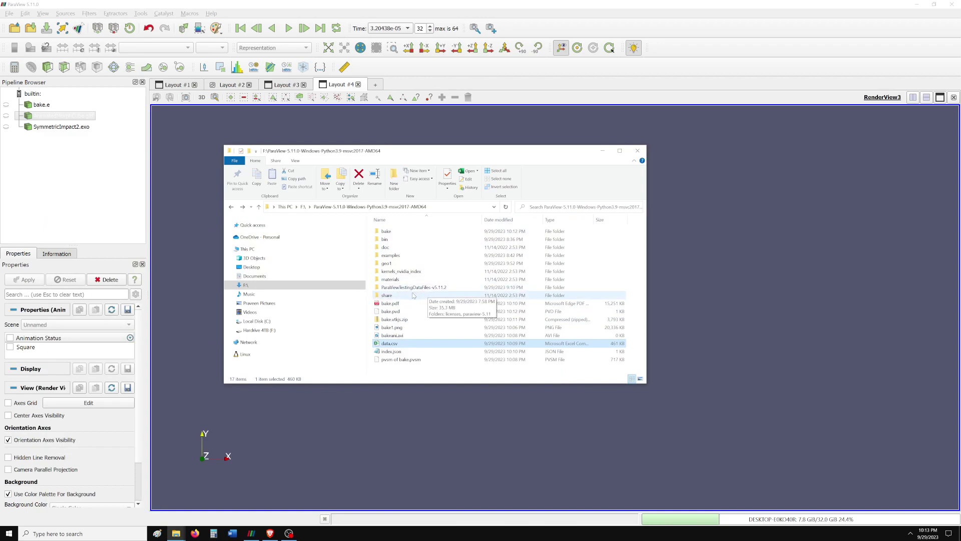
- Close File Explorer, return to Layout #1, and orbit the AnimatedMorphCube to see other faces
{"action": "left_click", "coordinate": [637, 151]}
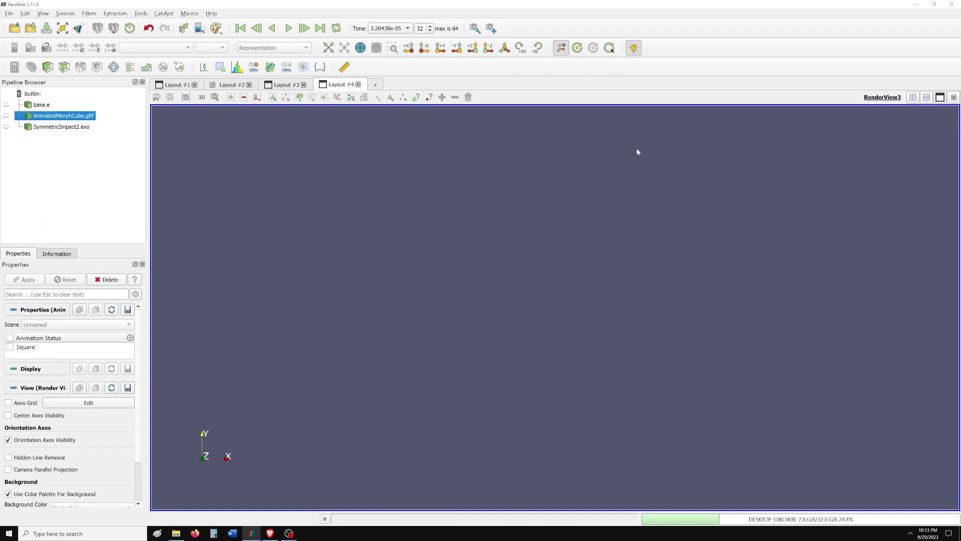
{"action": "left_click", "coordinate": [183, 88]}
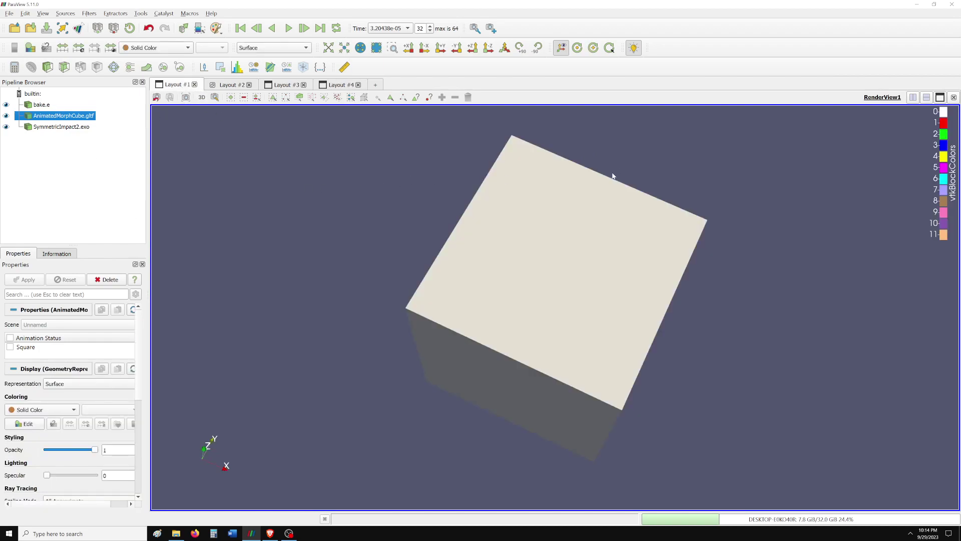
{"action": "mouse_move", "coordinate": [538, 197]}
{"action": "left_mouse_down"}
{"action": "mouse_move", "coordinate": [617, 207]}
{"action": "mouse_move", "coordinate": [517, 229]}
{"action": "mouse_move", "coordinate": [618, 215]}
{"action": "mouse_move", "coordinate": [588, 224]}
{"action": "mouse_move", "coordinate": [580, 216]}
{"action": "left_mouse_up"}
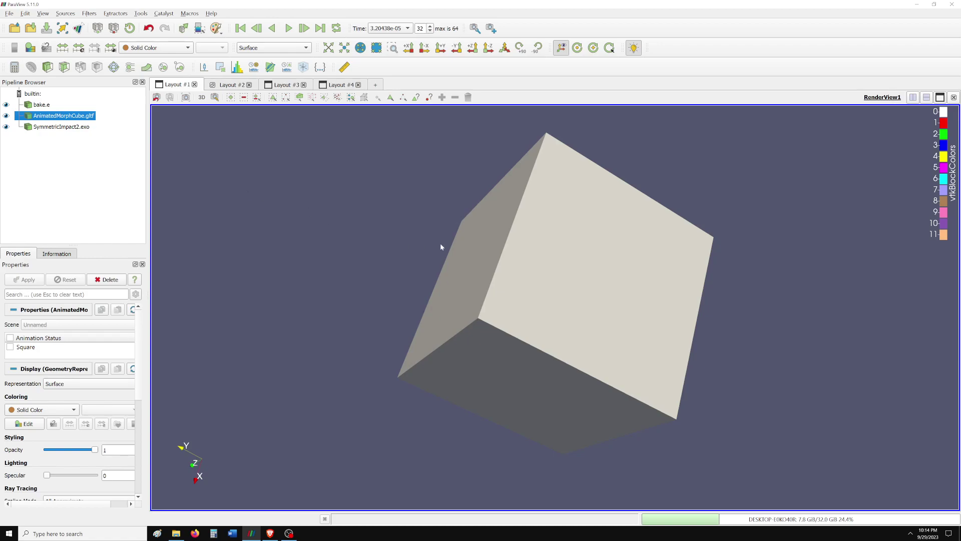
{"action": "mouse_move", "coordinate": [440, 247]}
{"action": "left_mouse_down"}
{"action": "mouse_move", "coordinate": [504, 233]}
{"action": "mouse_move", "coordinate": [471, 225]}
{"action": "mouse_move", "coordinate": [455, 249]}
{"action": "mouse_move", "coordinate": [387, 257]}
{"action": "left_mouse_up"}
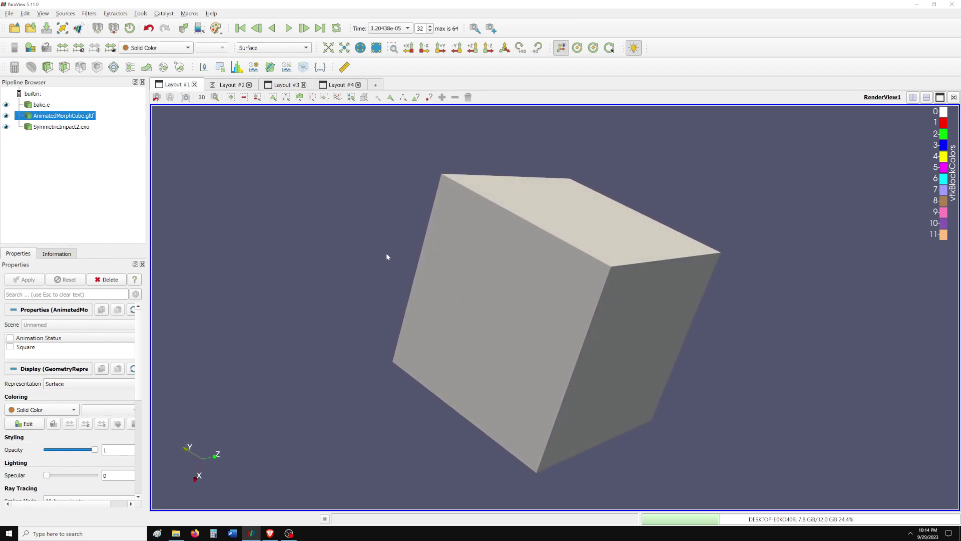